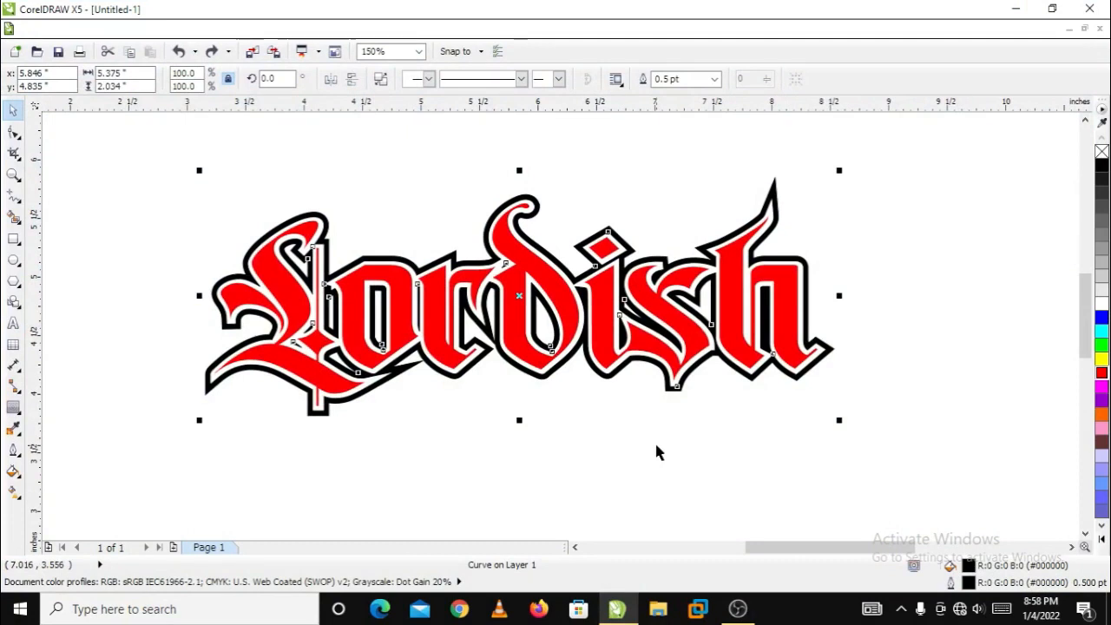
# Fill the entire "Lordish" lettering, both the letters and their black contour, with red
pyautogui.click(391, 172)
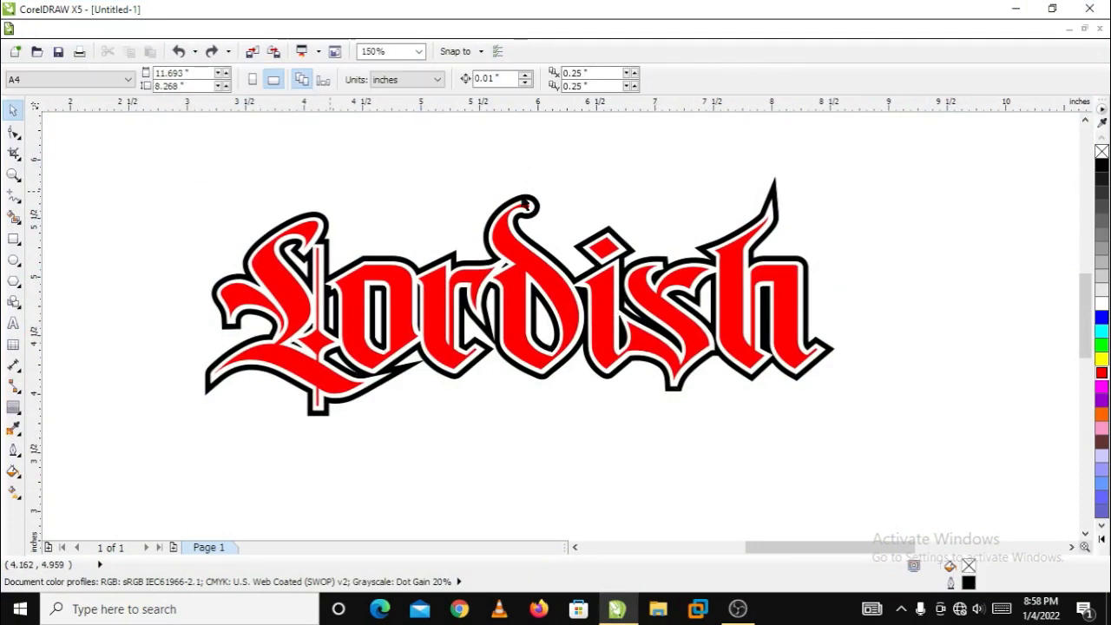
pyautogui.click(328, 232)
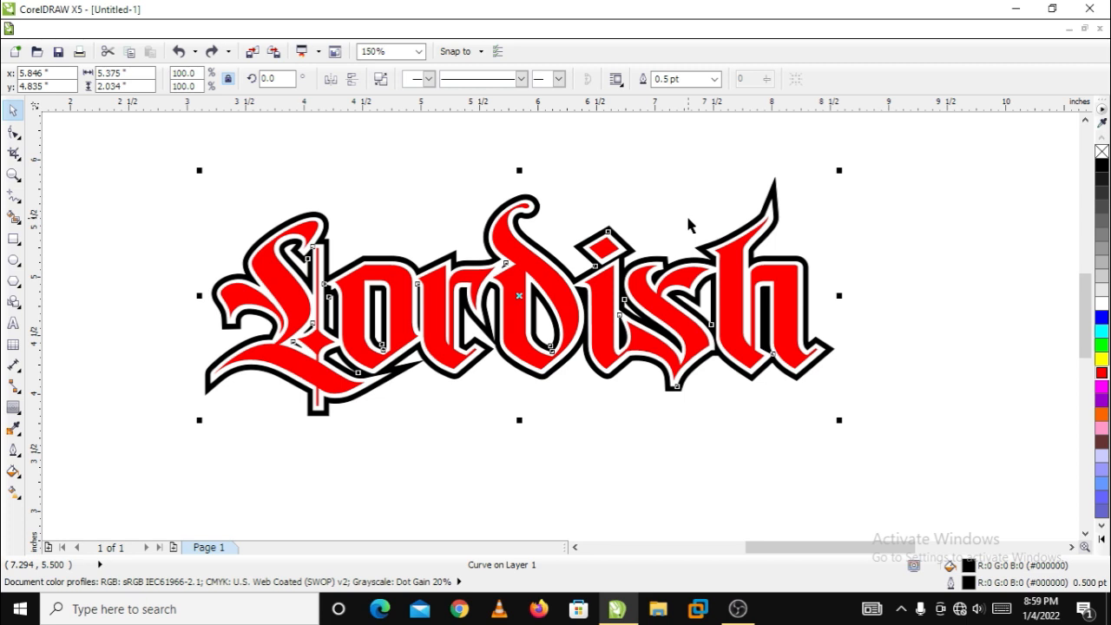
pyautogui.moveTo(922, 143); pyautogui.dragTo(173, 447)
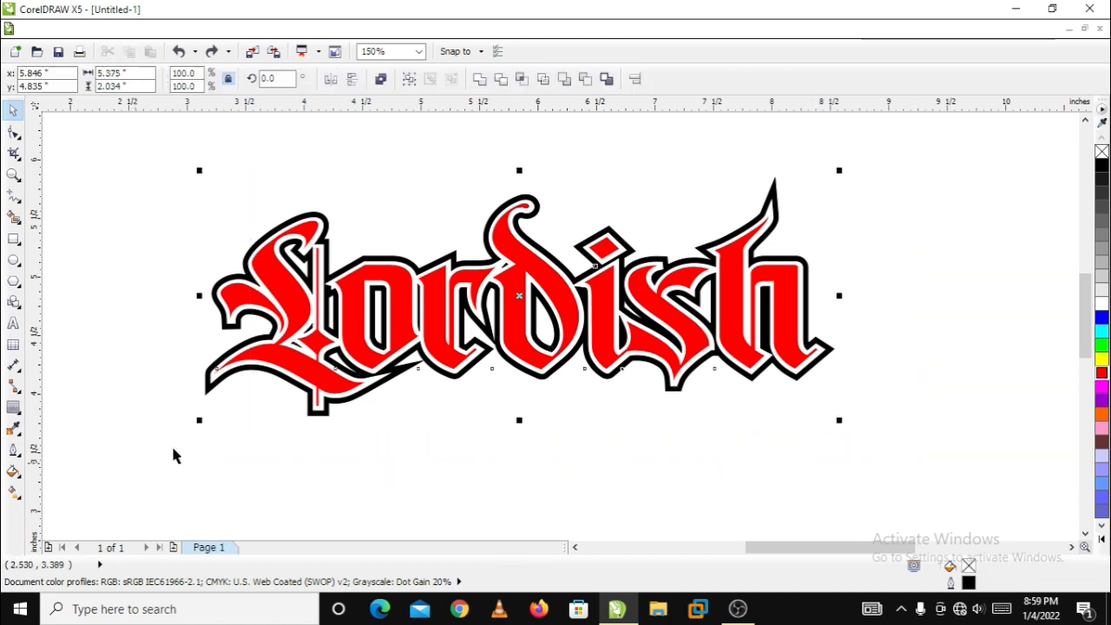
pyautogui.rightClick(1101, 373)
pyautogui.click(918, 278)
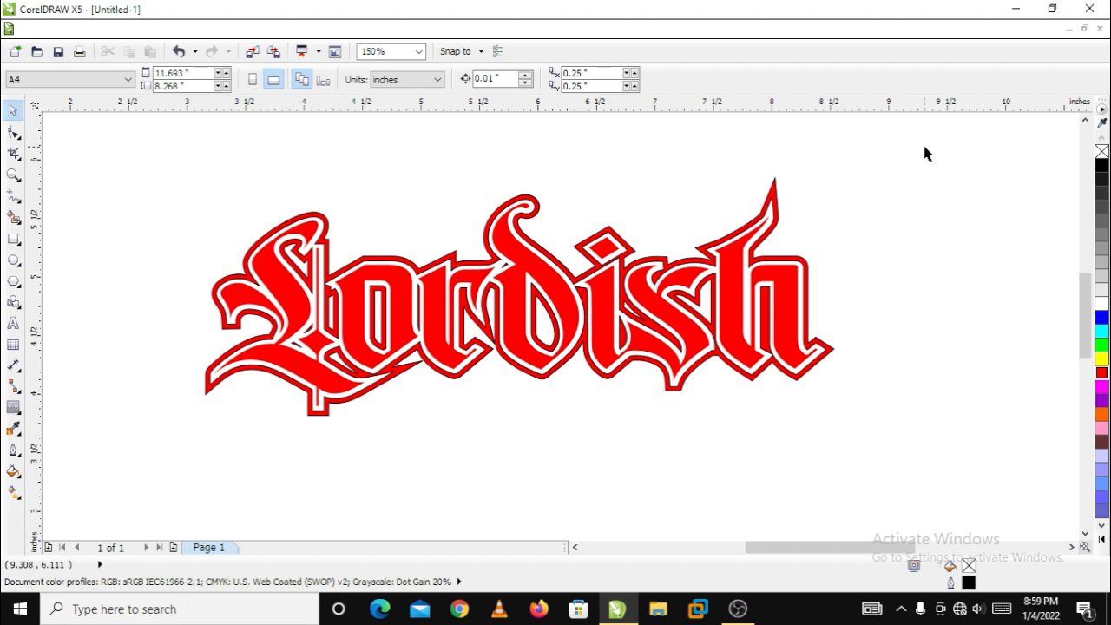
# Remove the outline from both the letters and the contour of the "Lordish" lettering
pyautogui.moveTo(924, 148); pyautogui.dragTo(247, 431)
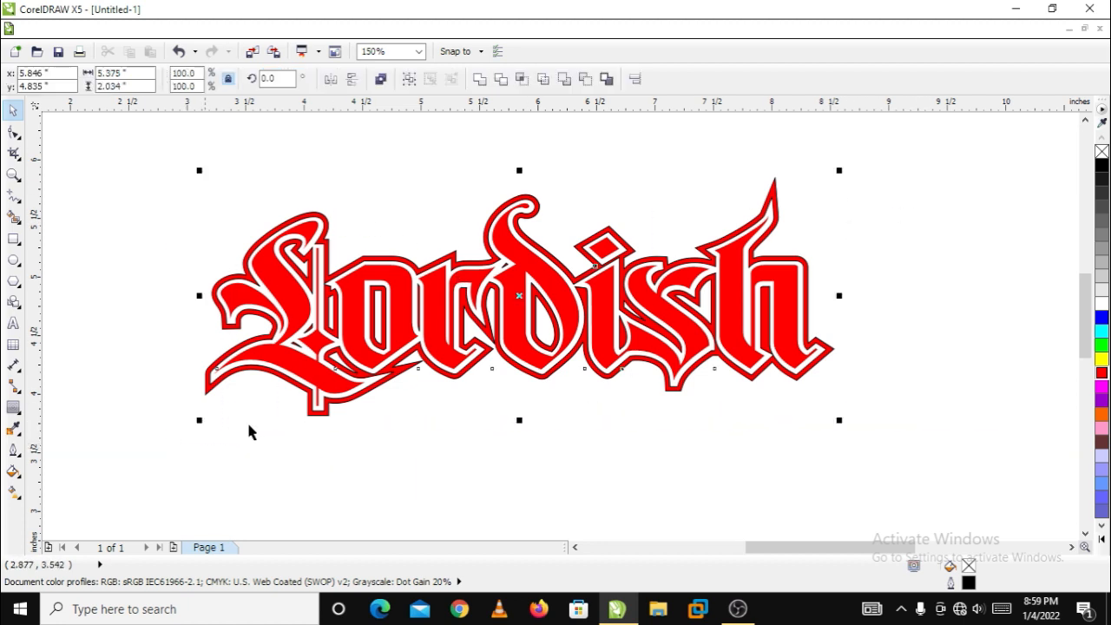
pyautogui.rightClick(1101, 154)
pyautogui.click(921, 243)
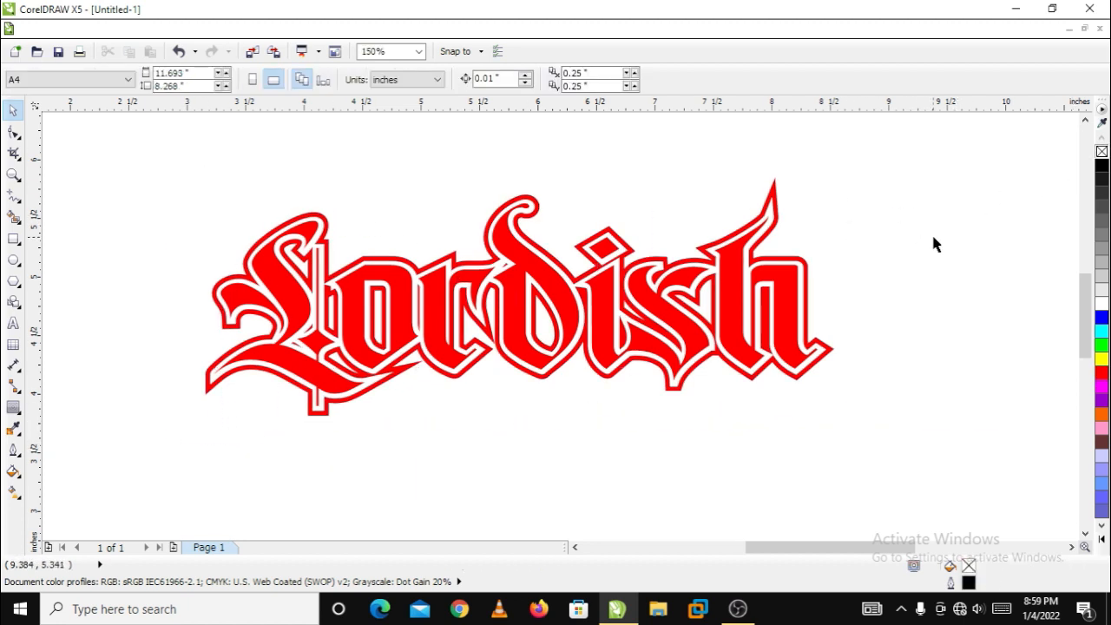
# Group the "Lordish" letters and their contour into one object
pyautogui.click(13, 238)
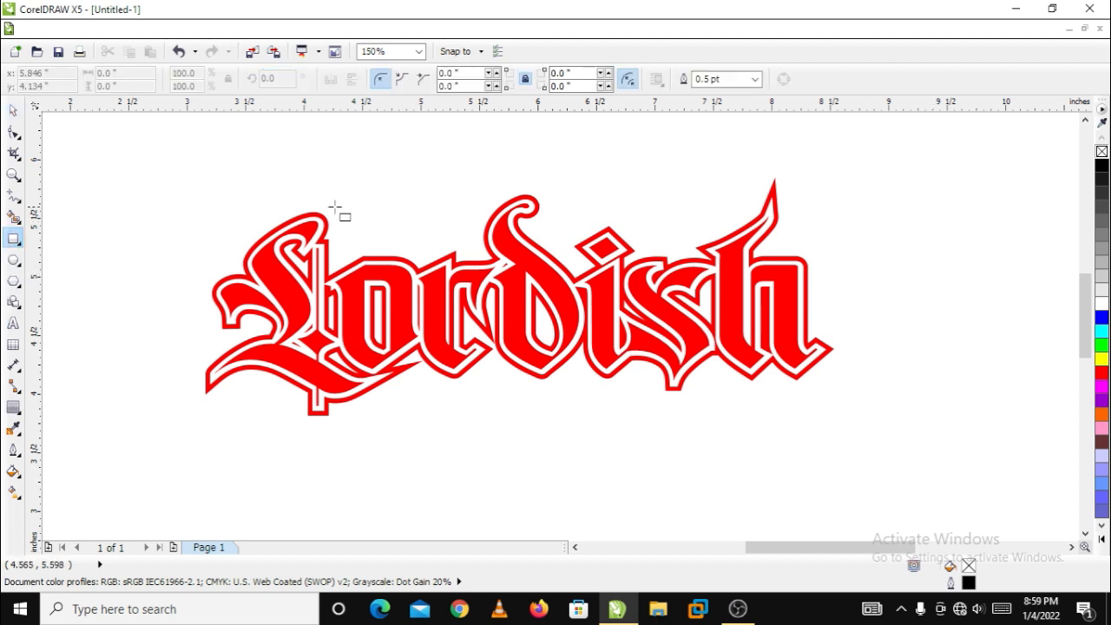
pyautogui.click(13, 110)
pyautogui.moveTo(128, 171); pyautogui.dragTo(954, 441)
pyautogui.click(409, 85)
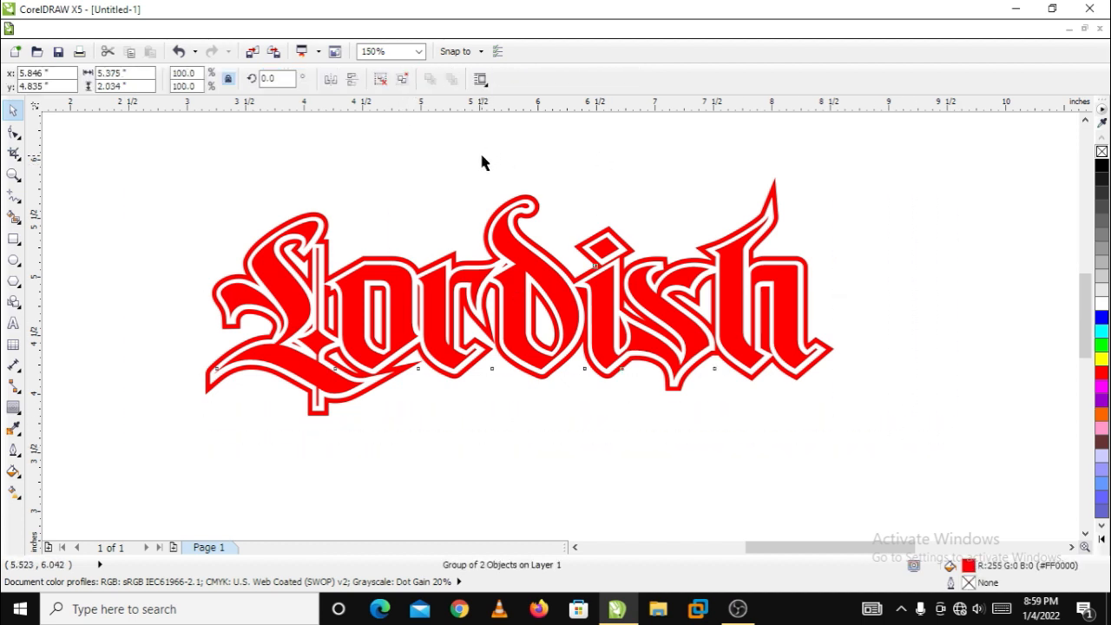
pyautogui.click(479, 150)
# Draw a rectangle about 3.39 by 2.56 inches over the first half of the lettering, ending partway through the letter d
pyautogui.click(13, 239)
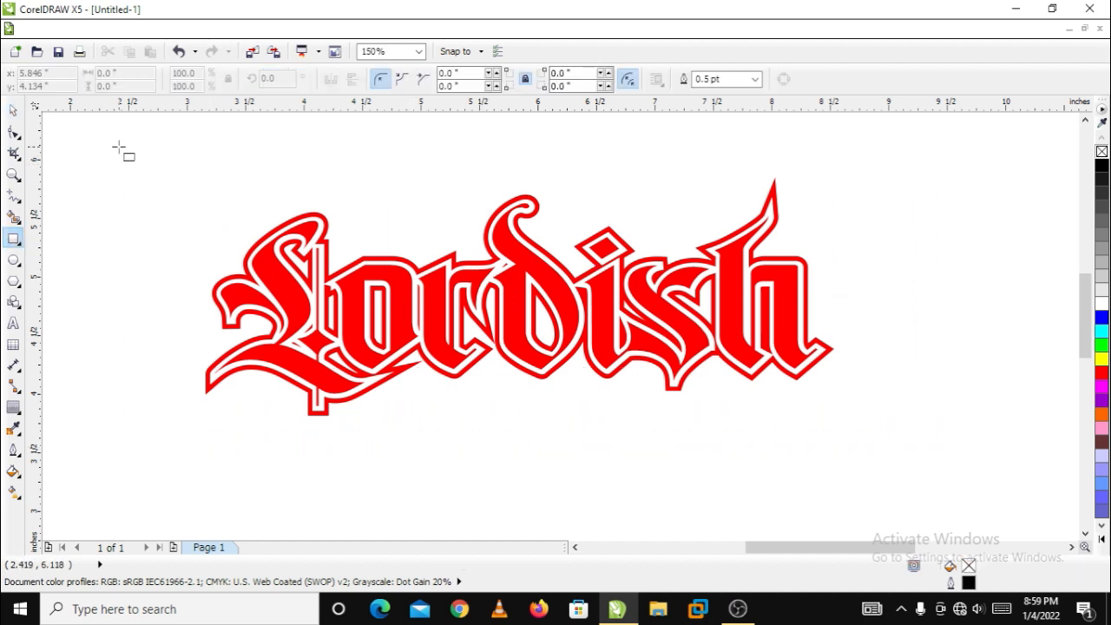
pyautogui.moveTo(119, 146); pyautogui.dragTo(516, 449)
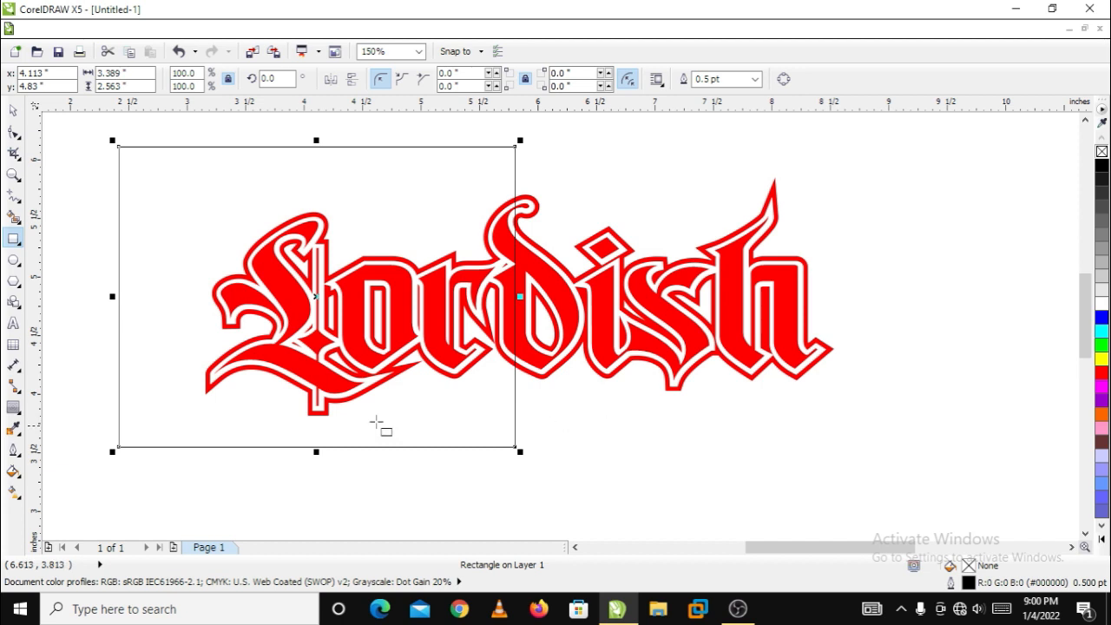
pyautogui.click(14, 111)
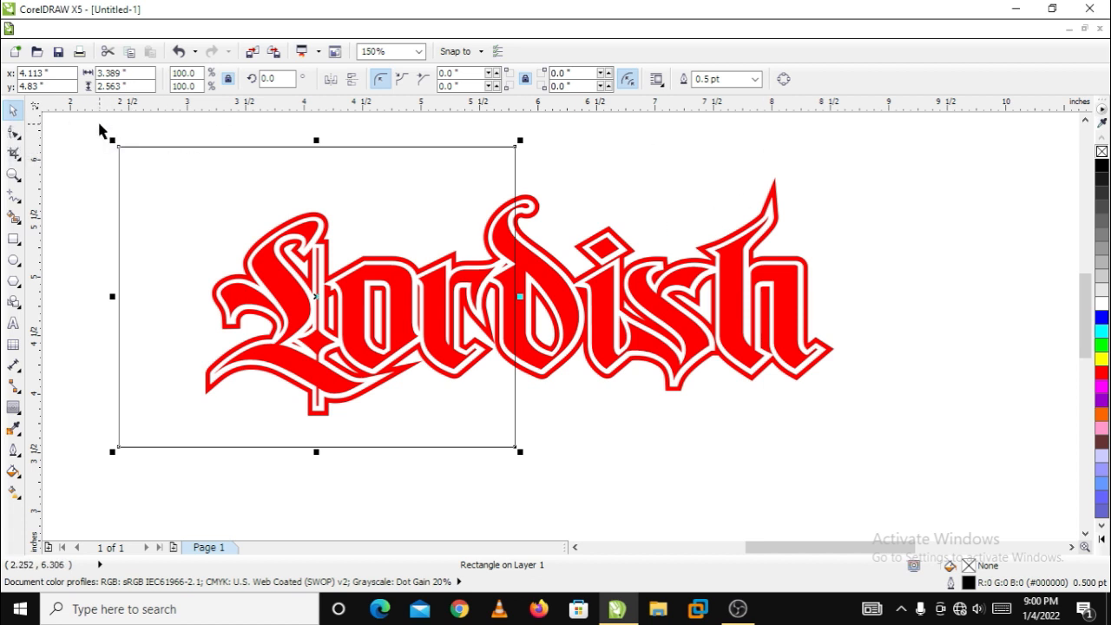
# Intersect the rectangle with the grouped lettering to create a separate piece from the overlapping first half
pyautogui.moveTo(58, 127); pyautogui.dragTo(909, 522)
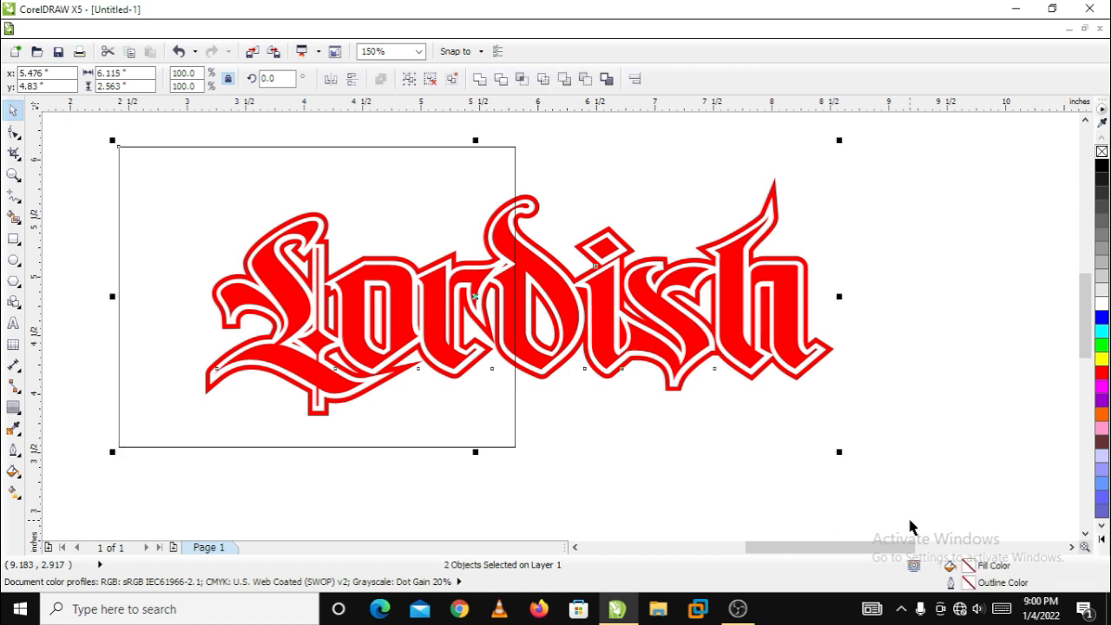
pyautogui.click(523, 80)
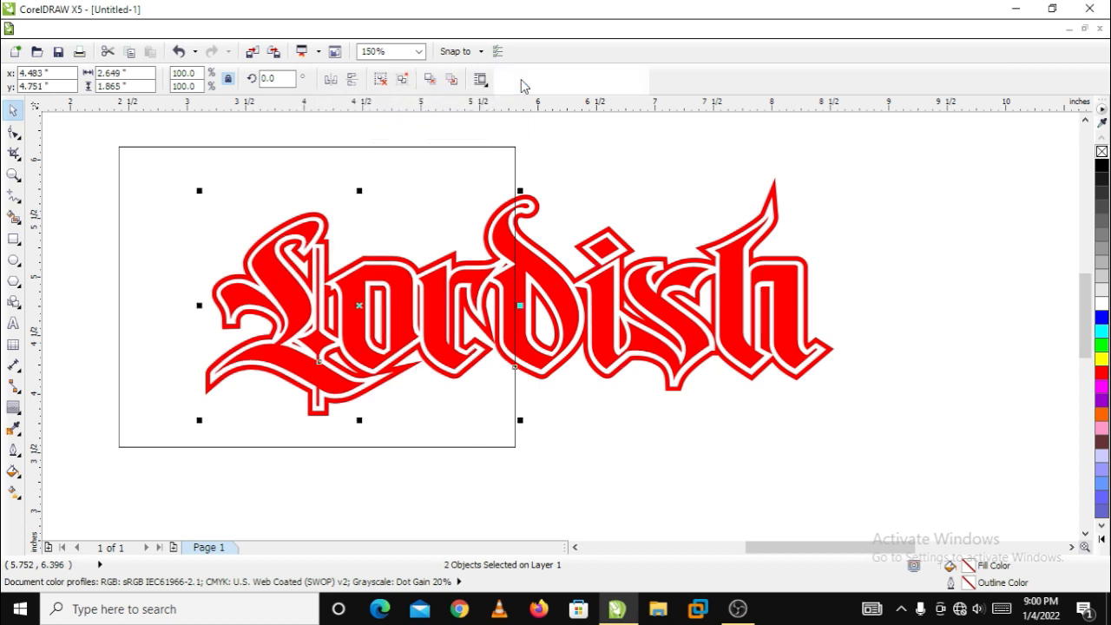
pyautogui.click(574, 138)
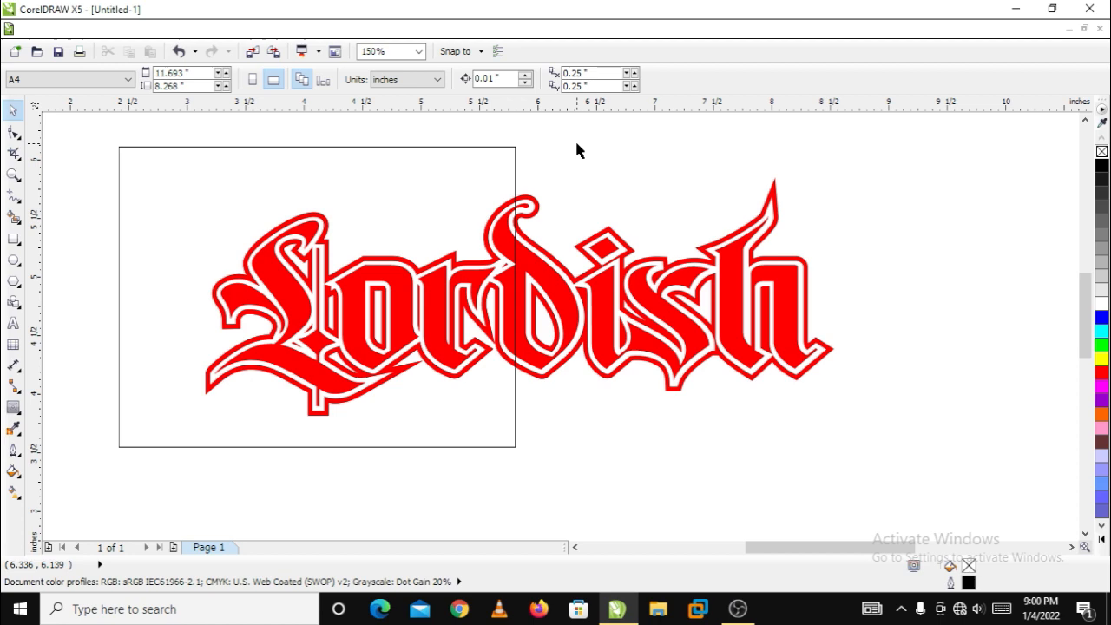
# Move the intersected first-half piece horizontally out past the end of the full word
pyautogui.click(497, 219)
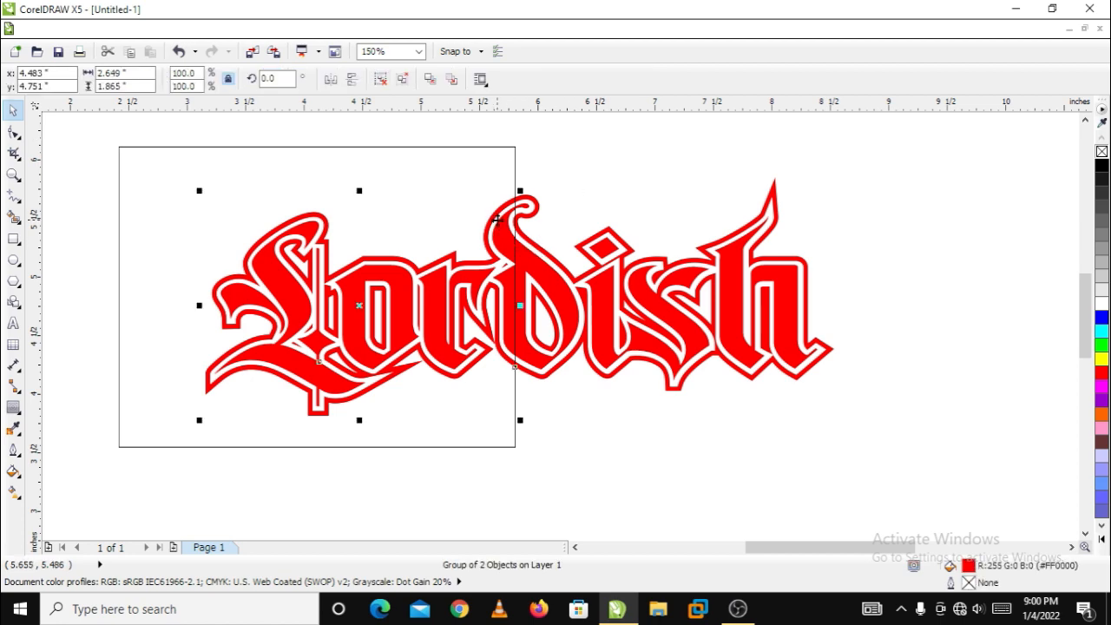
pyautogui.scroll(-1, 364, 299)
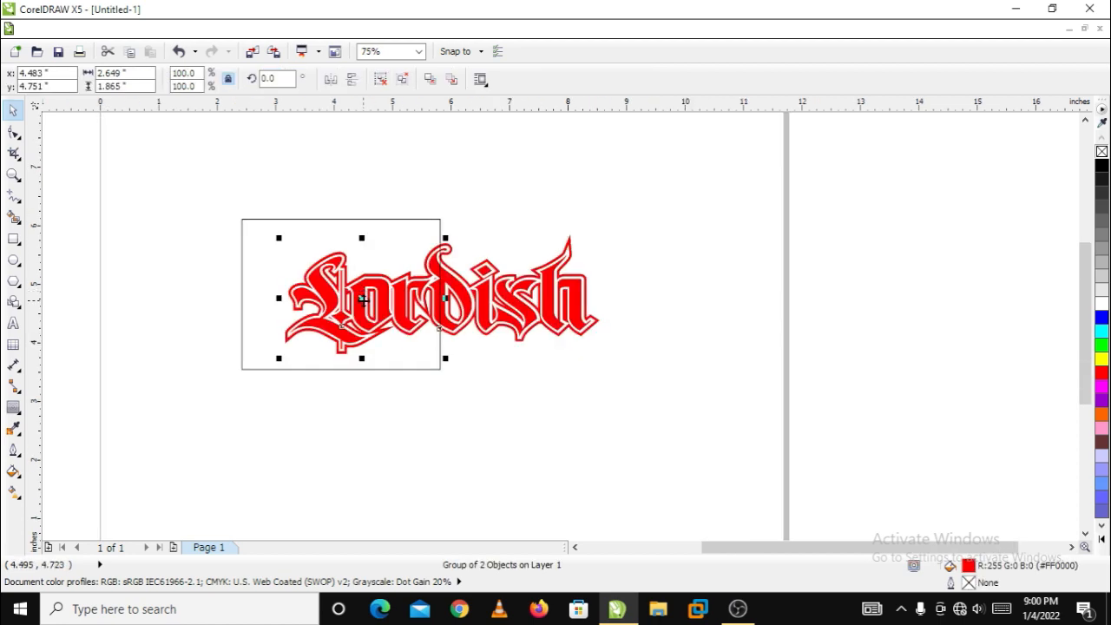
pyautogui.moveTo(363, 299); pyautogui.dragTo(711, 298)
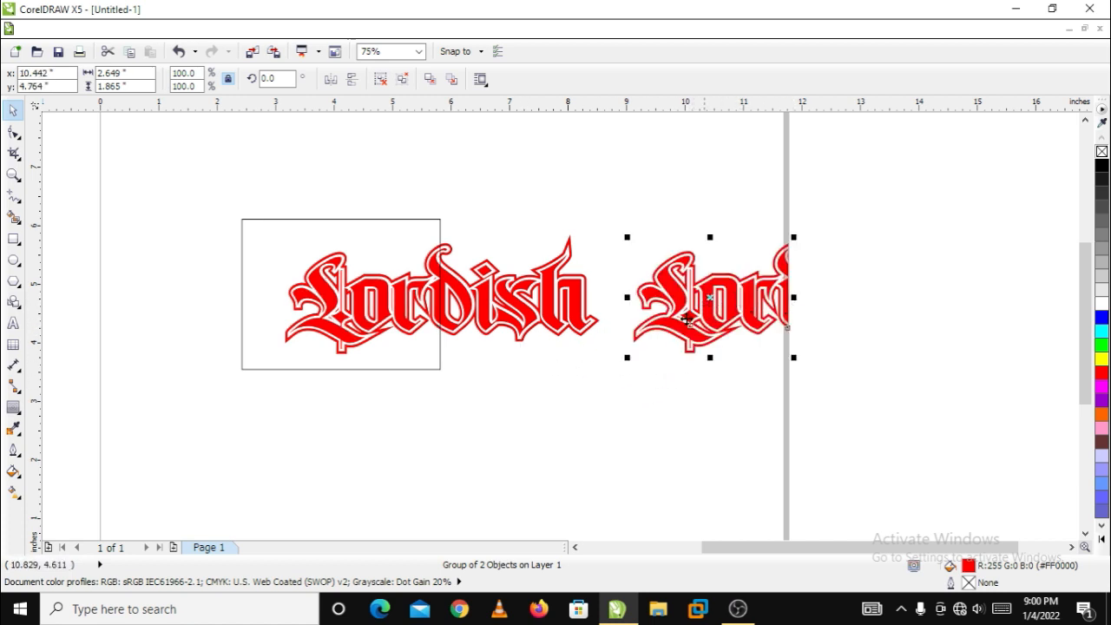
pyautogui.scroll(1, 464, 300)
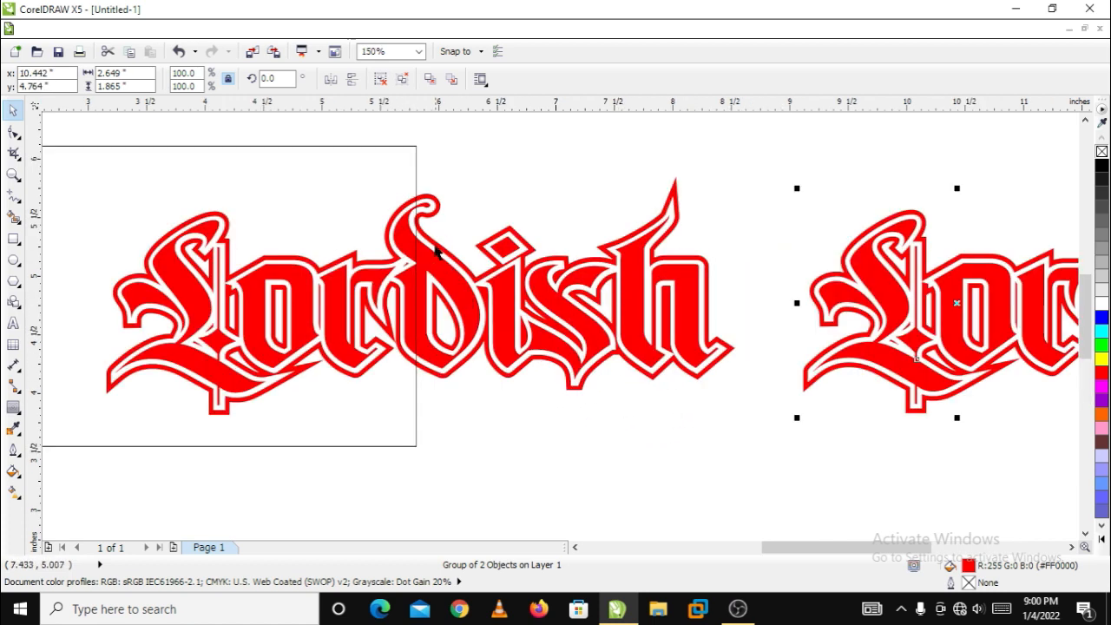
pyautogui.scroll(-1, 681, 328)
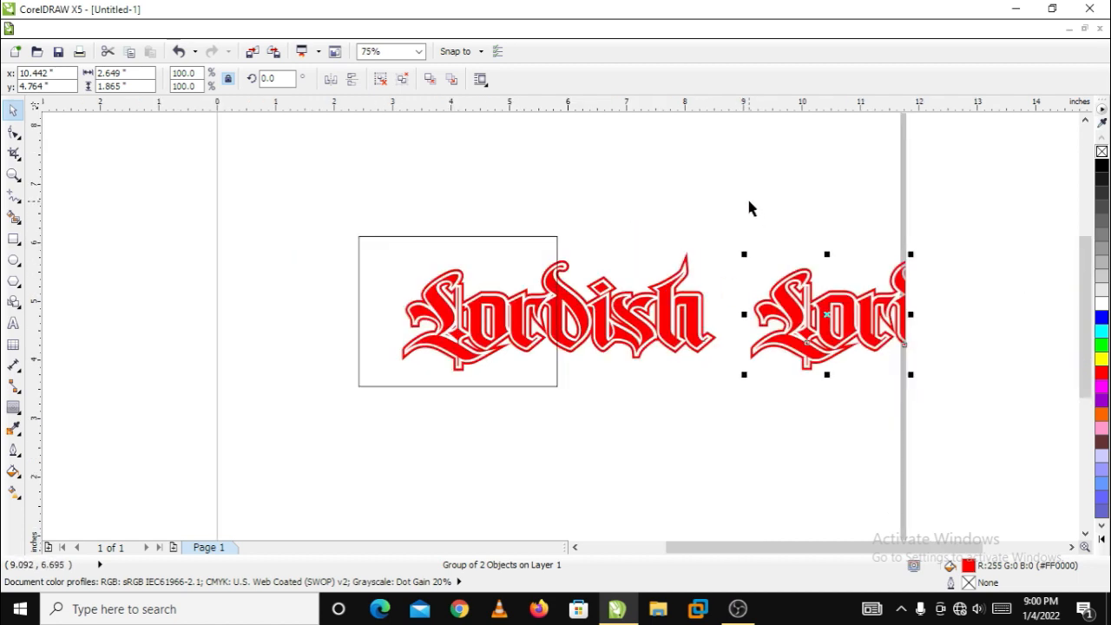
# Simplify the lettering against the overlapping rectangle, and move the rectangle away from the remaining second half
pyautogui.moveTo(748, 203); pyautogui.dragTo(233, 426)
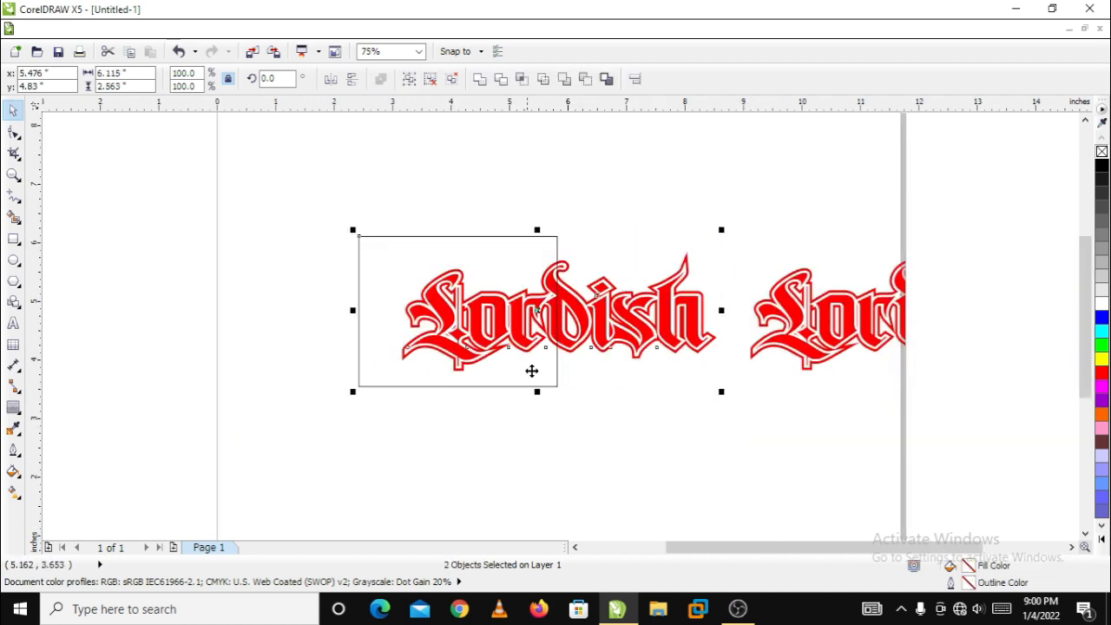
pyautogui.scroll(1, 592, 340)
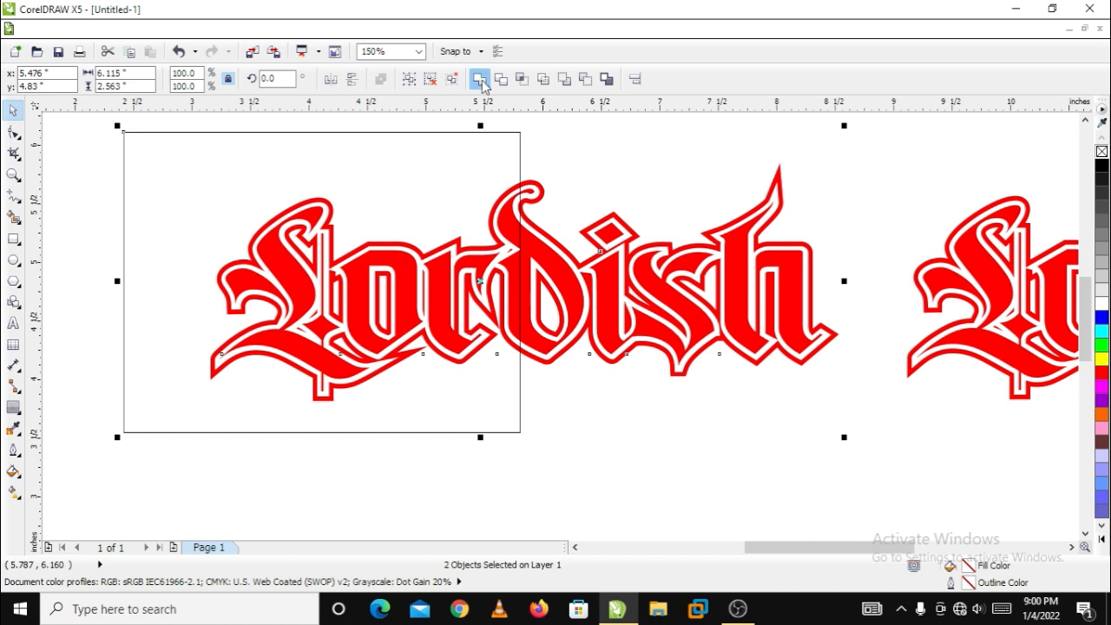
pyautogui.click(544, 81)
pyautogui.click(506, 178)
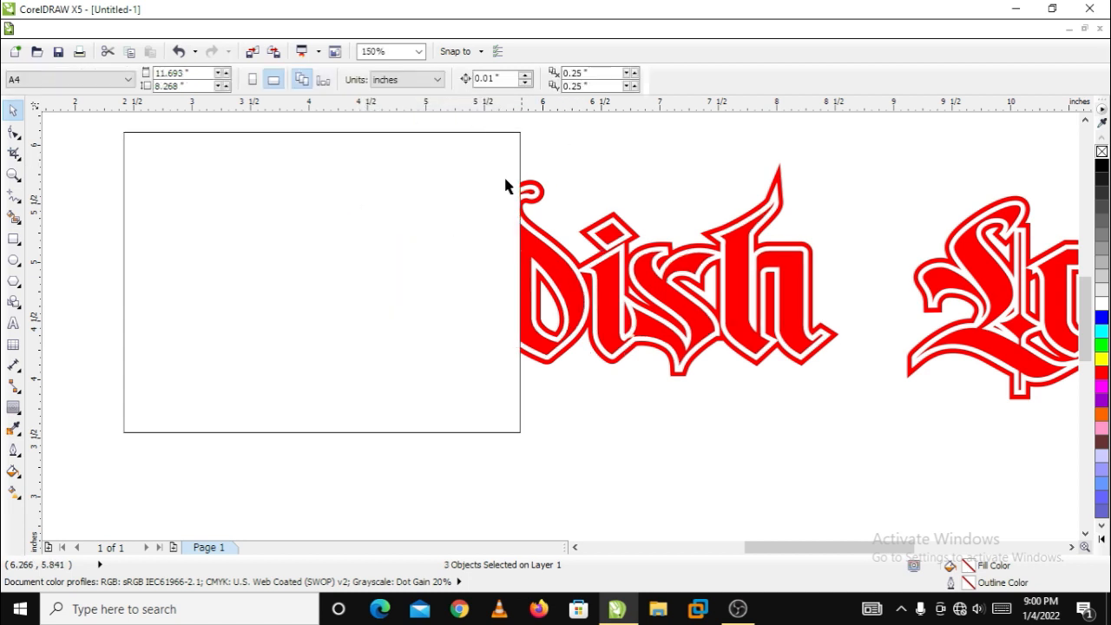
pyautogui.moveTo(306, 210); pyautogui.dragTo(201, 276)
pyautogui.scroll(-1, 701, 326)
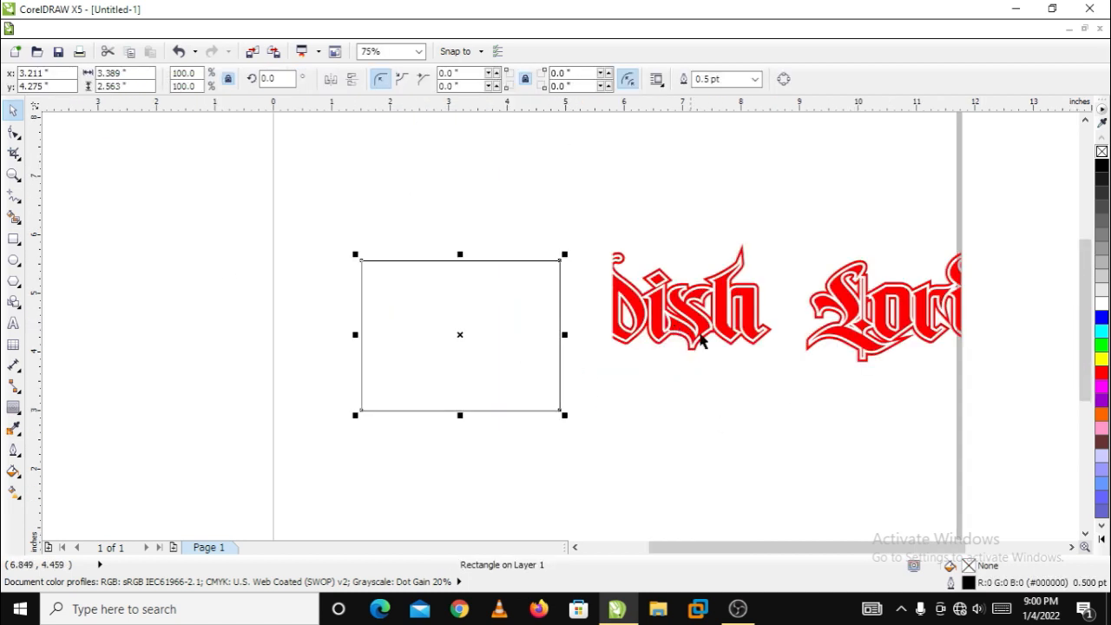
# Undo the stray move of the inner letters, and group the second half's letters with their contour
pyautogui.scroll(1, 986, 328)
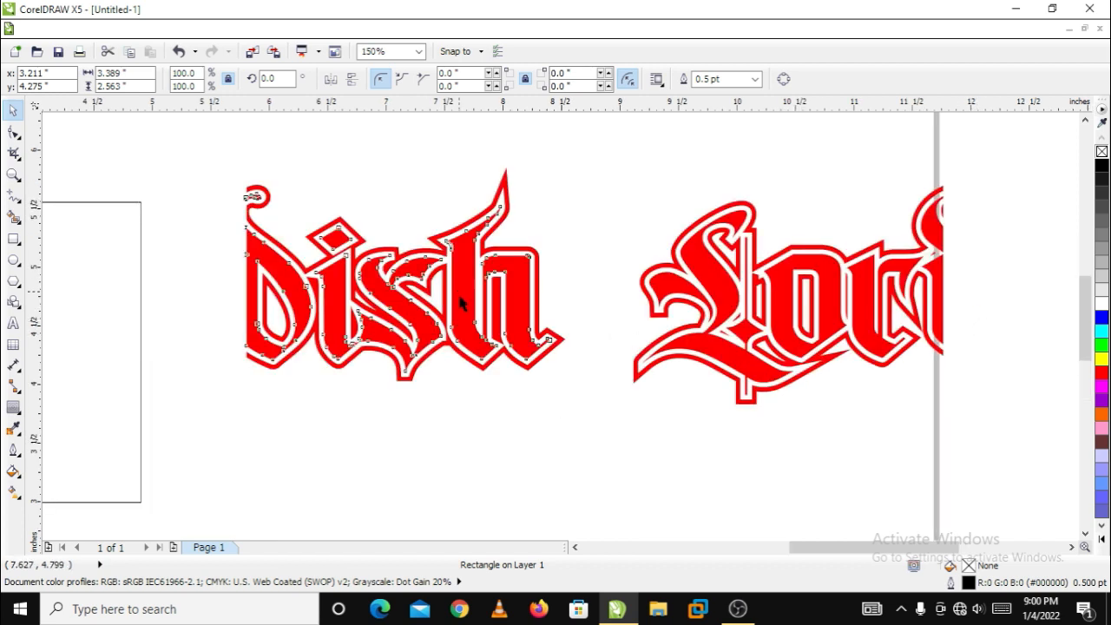
pyautogui.moveTo(460, 303); pyautogui.dragTo(492, 329)
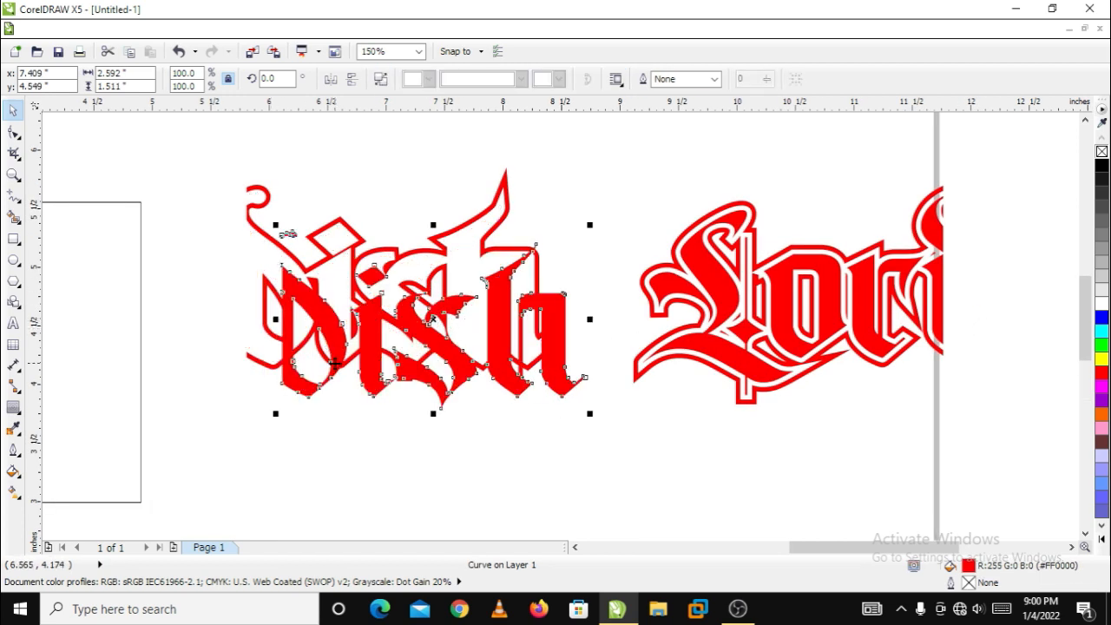
pyautogui.hotkey('ctrl', 'z')
pyautogui.moveTo(228, 153); pyautogui.dragTo(565, 409)
pyautogui.hotkey('ctrl', 'g')
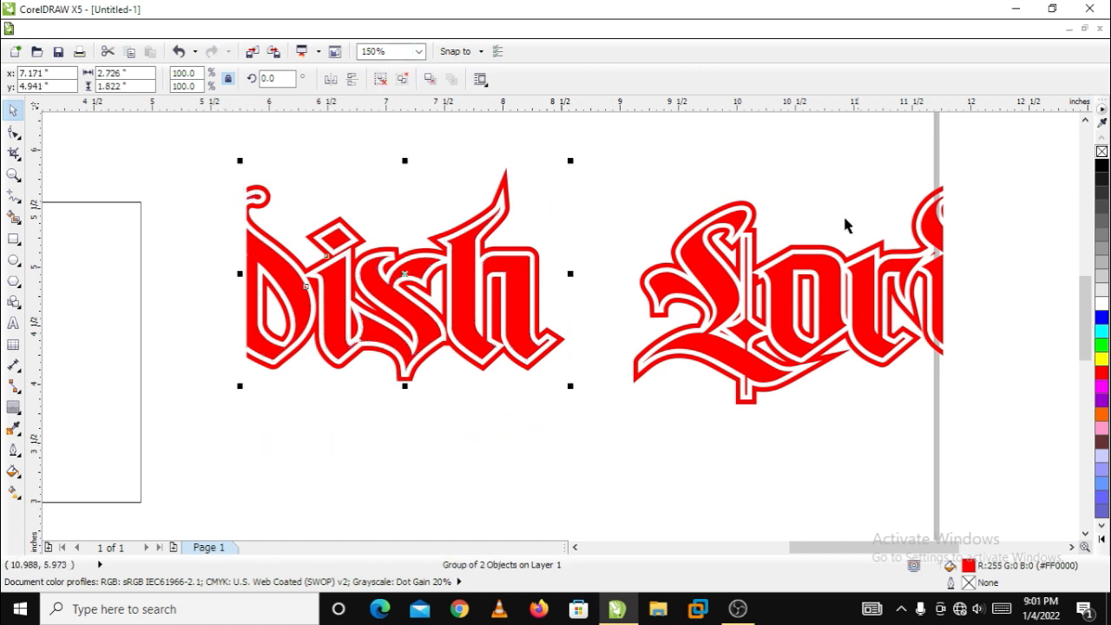
# Move the first-half piece below the second half, and align the second half against its cut edge to rebuild the word
pyautogui.scroll(-1, 756, 245)
pyautogui.click(849, 202)
pyautogui.moveTo(881, 195); pyautogui.dragTo(687, 361)
pyautogui.moveTo(694, 287); pyautogui.dragTo(517, 386)
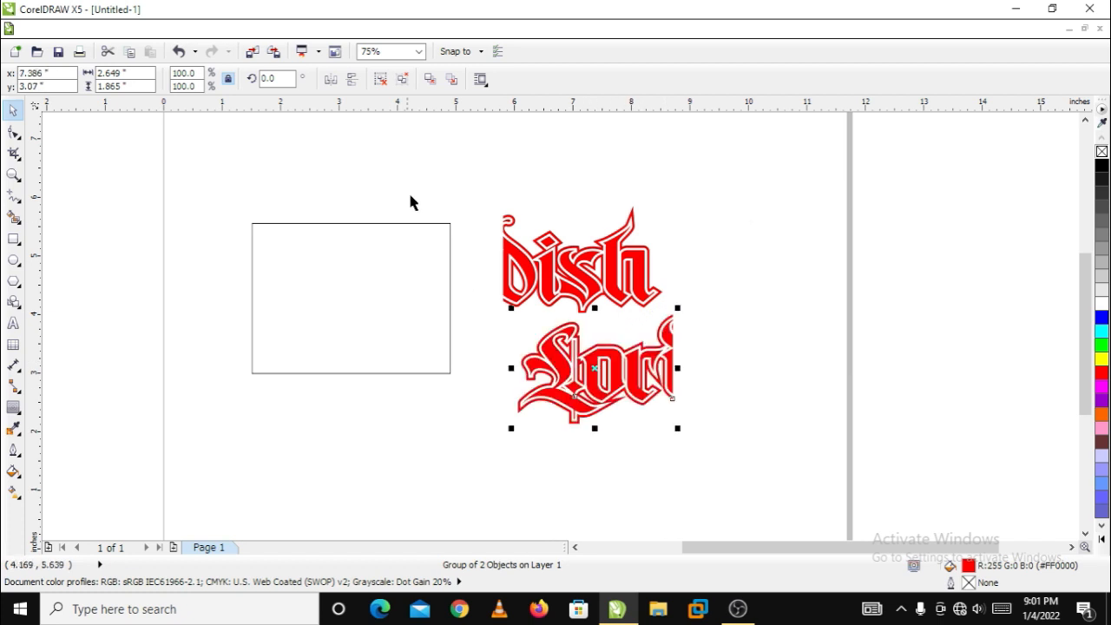
pyautogui.click(609, 193)
pyautogui.moveTo(514, 253); pyautogui.dragTo(685, 352)
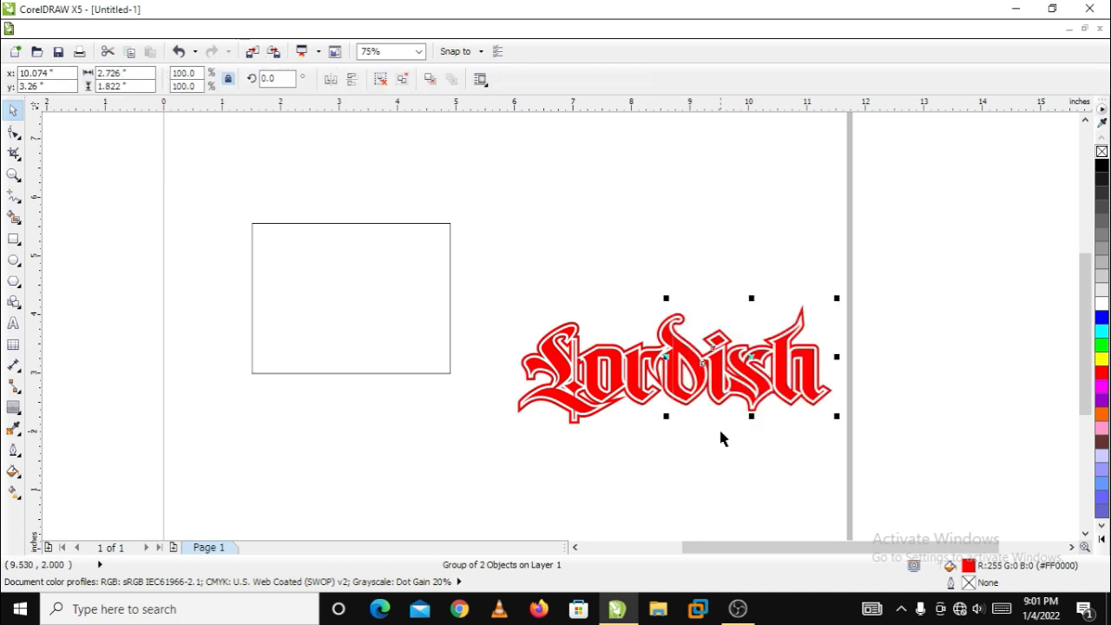
pyautogui.click(719, 427)
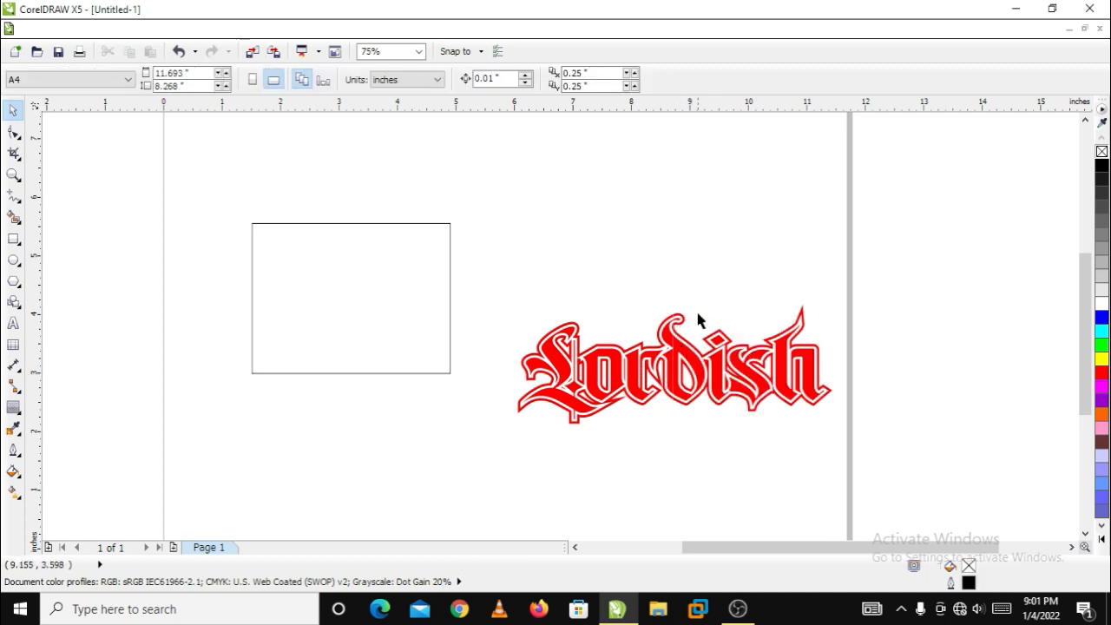
# Undo the piece moves, the grouping and the Simplify, back to the freshly intersected lettering
pyautogui.hotkey('ctrl', 'z')
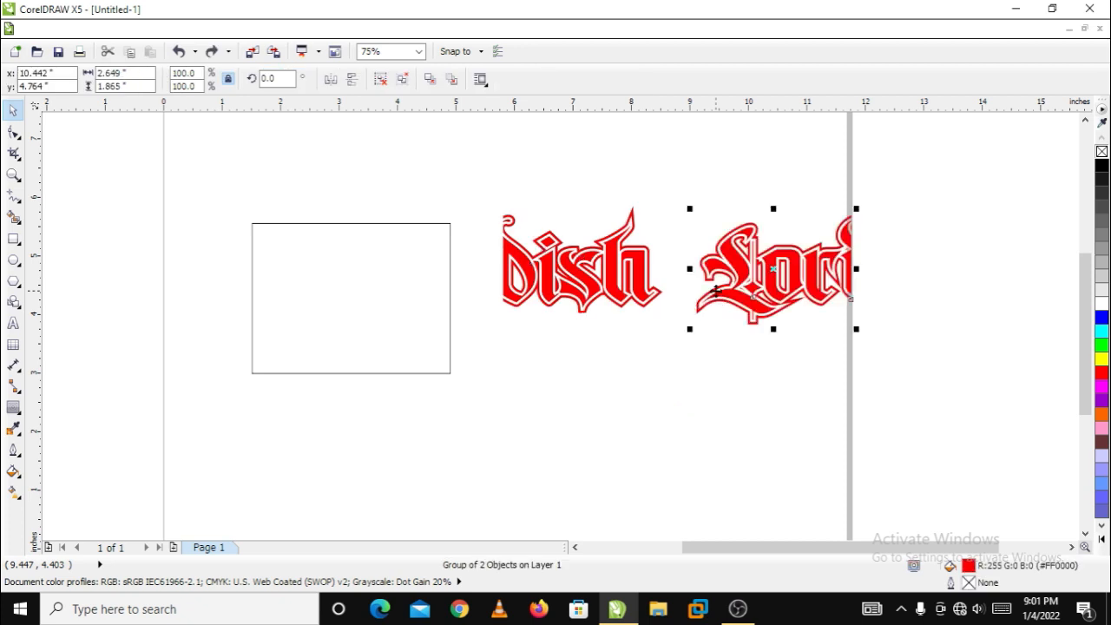
pyautogui.hotkey('ctrl', 'z')
pyautogui.hotkey('ctrl', 'z')
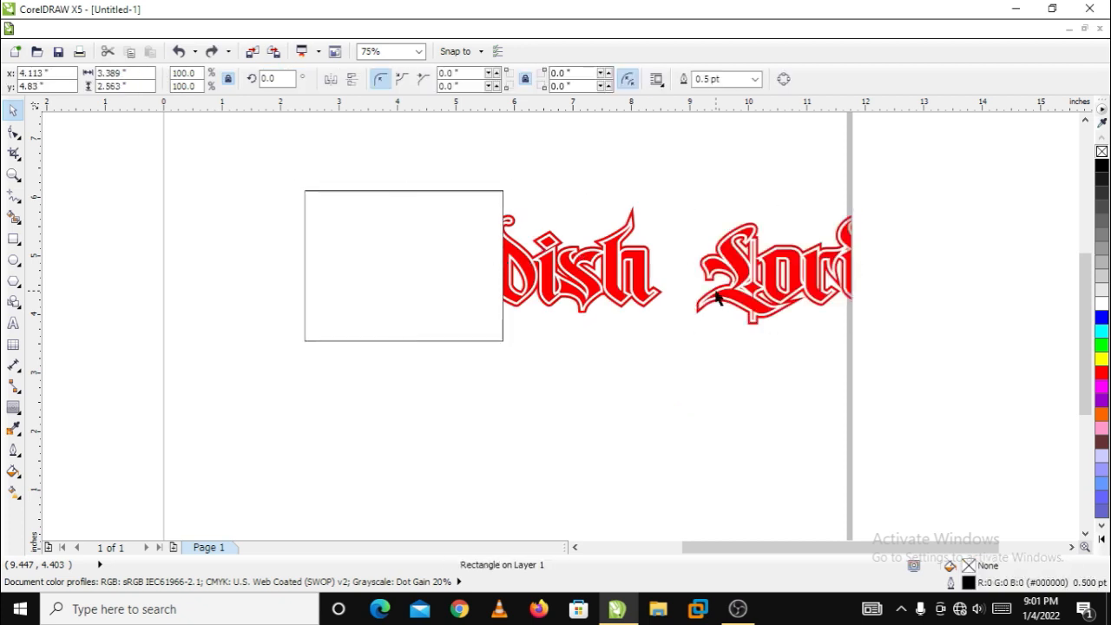
pyautogui.hotkey('ctrl', 'z')
pyautogui.hotkey('ctrl', 'z')
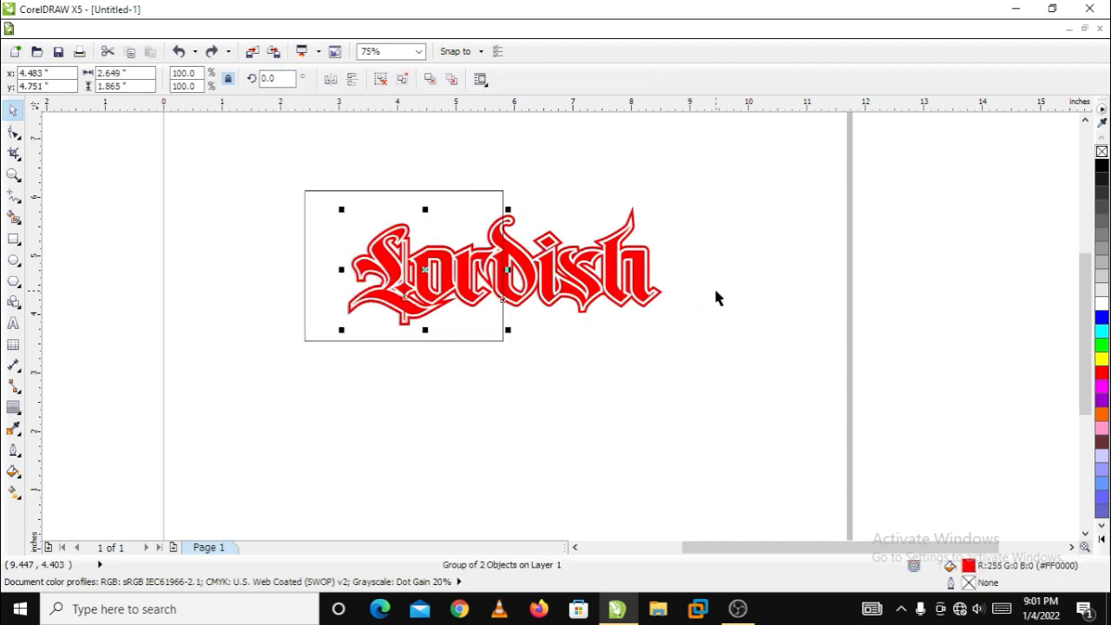
# Move the rectangle clear of the word, and shift the full grouped lettering off the intersected first-half piece
pyautogui.click(672, 221)
pyautogui.moveTo(467, 191); pyautogui.dragTo(912, 234)
pyautogui.moveTo(648, 285); pyautogui.dragTo(671, 325)
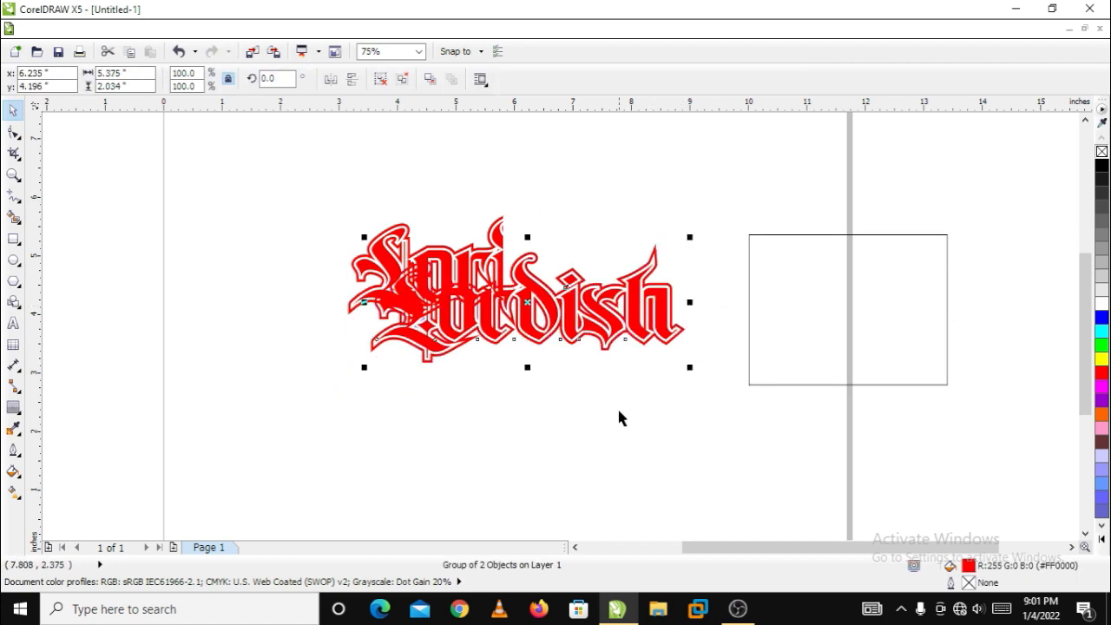
# Undo the moves of the lettering and rectangle, the intersection and the rectangle itself
pyautogui.hotkey('ctrl', 'z')
pyautogui.hotkey('ctrl', 'z')
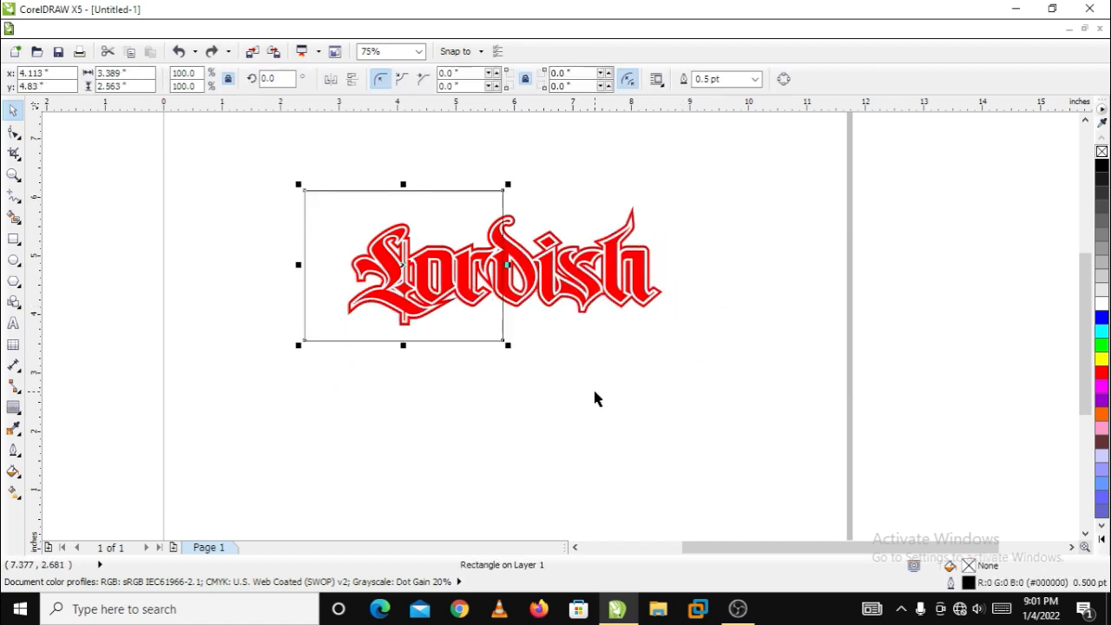
pyautogui.hotkey('ctrl', 'z')
pyautogui.hotkey('ctrl', 'z')
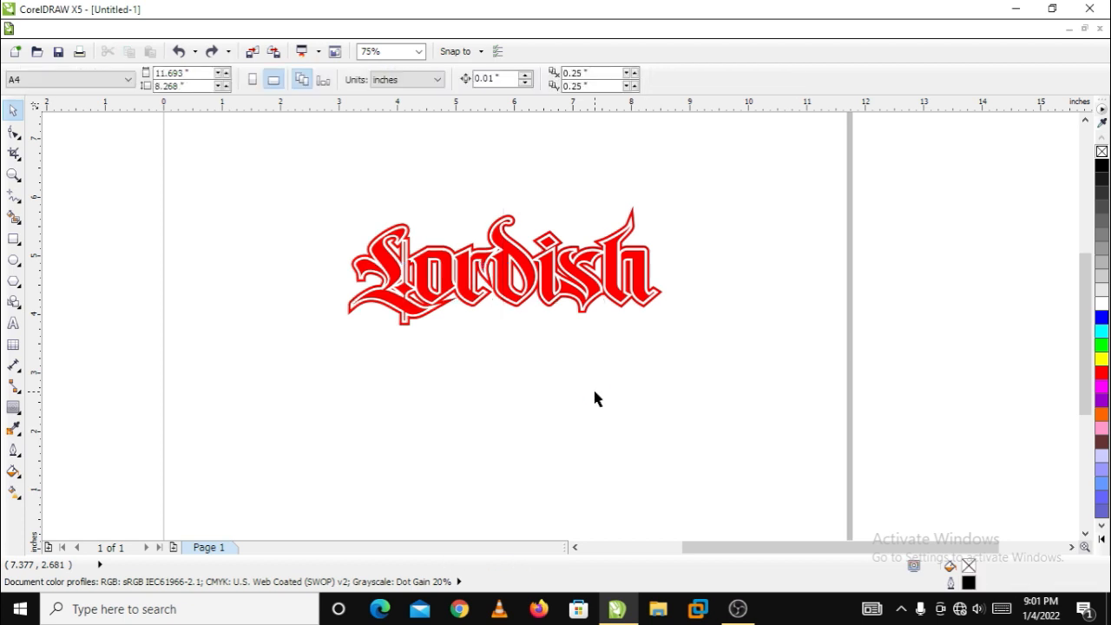
# Shift the grouped lettering slightly to the right, and draw a rectangle about 3.49 by 2.90 inches over its first half, ending midway through the d
pyautogui.moveTo(651, 262); pyautogui.dragTo(692, 292)
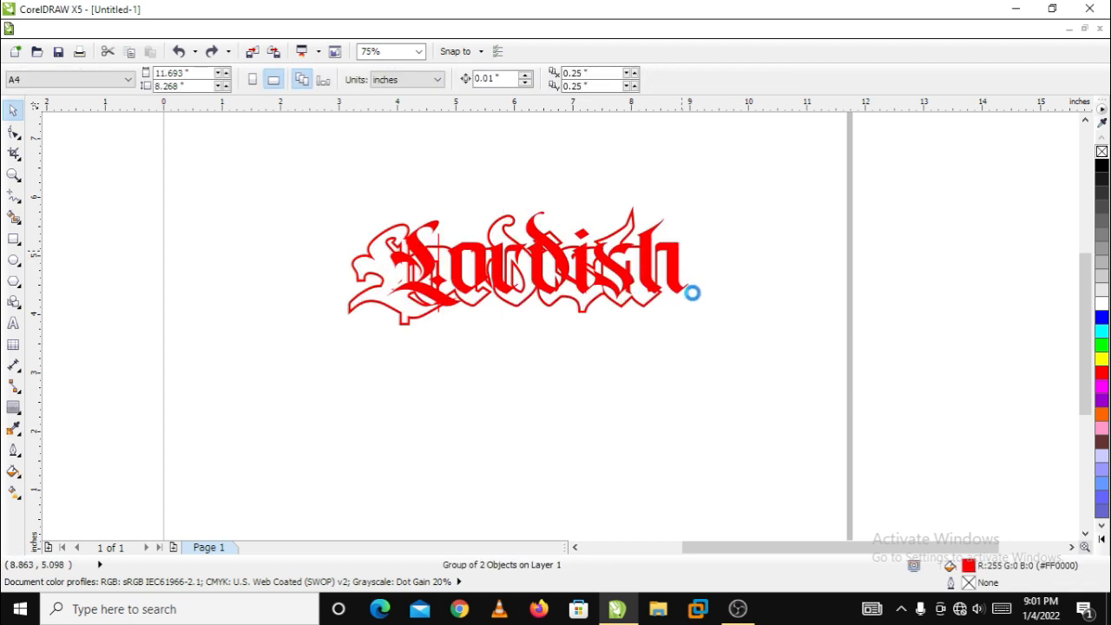
pyautogui.scroll(2, 559, 257)
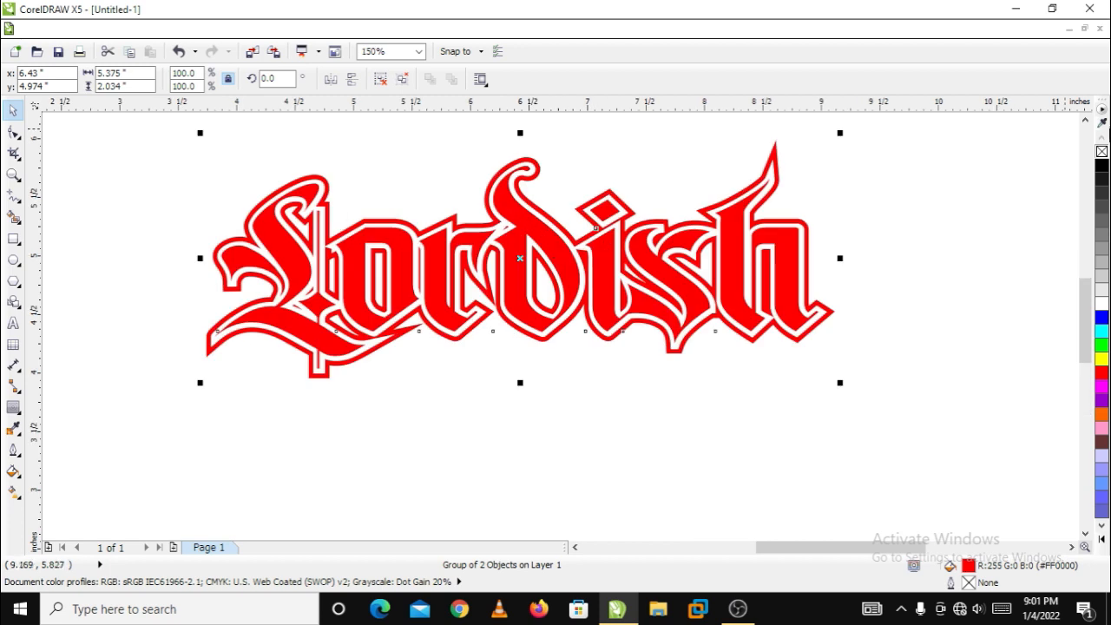
pyautogui.click(1085, 120)
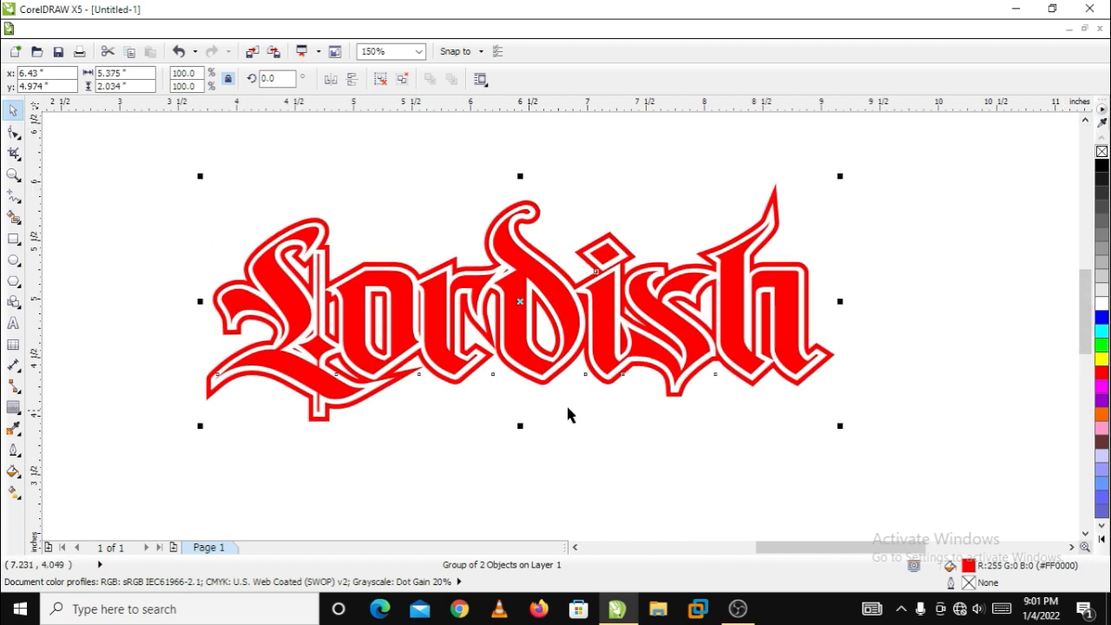
pyautogui.click(13, 238)
pyautogui.click(129, 151)
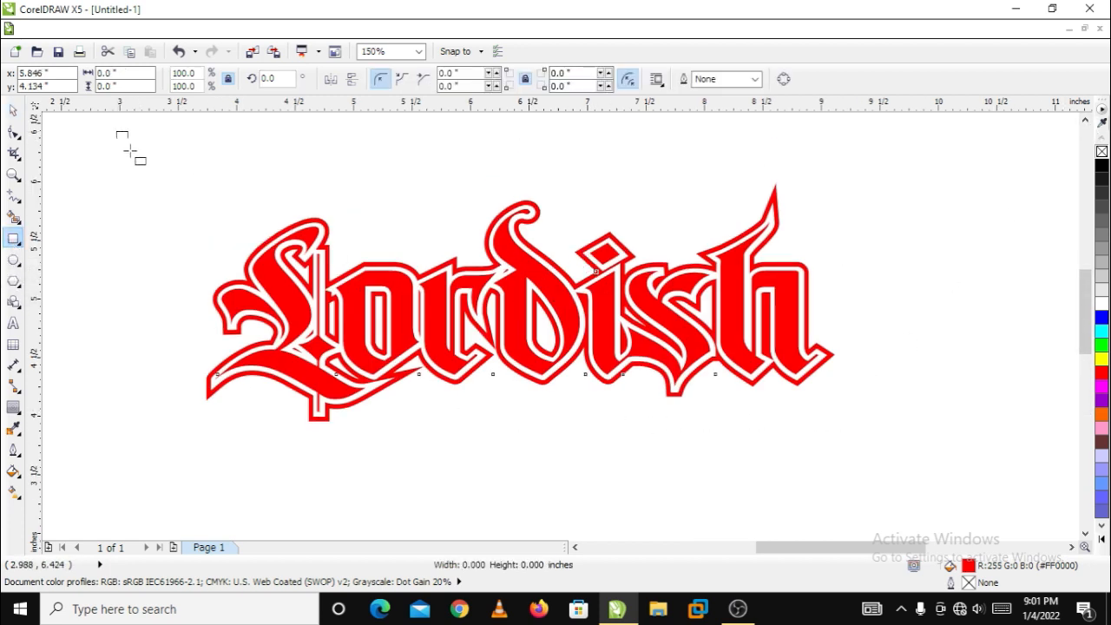
pyautogui.moveTo(130, 151); pyautogui.dragTo(524, 471)
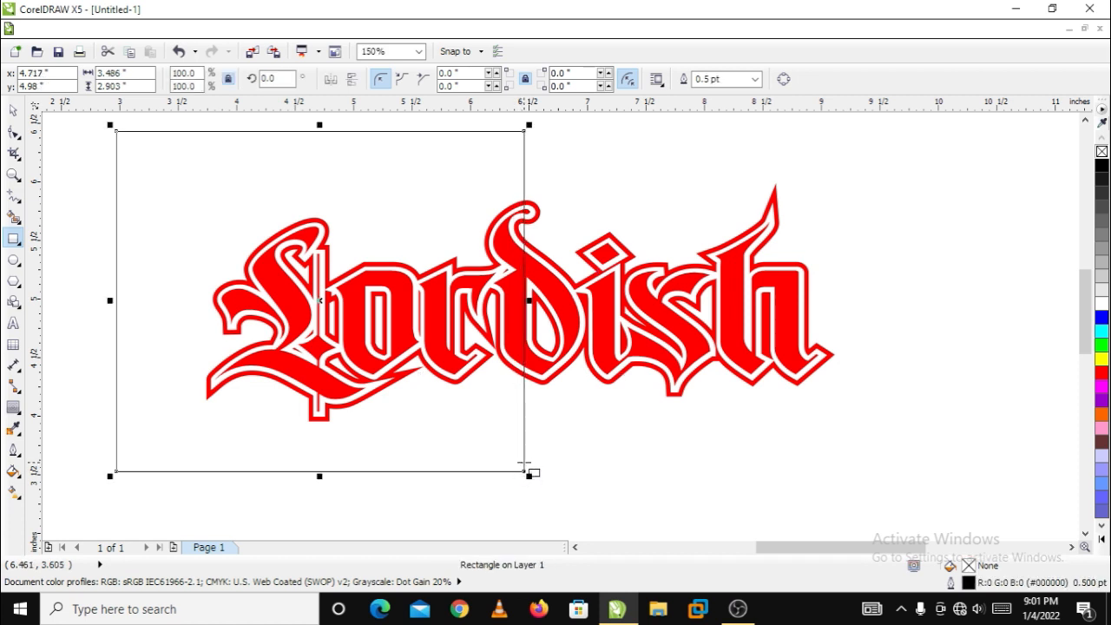
pyautogui.click(13, 110)
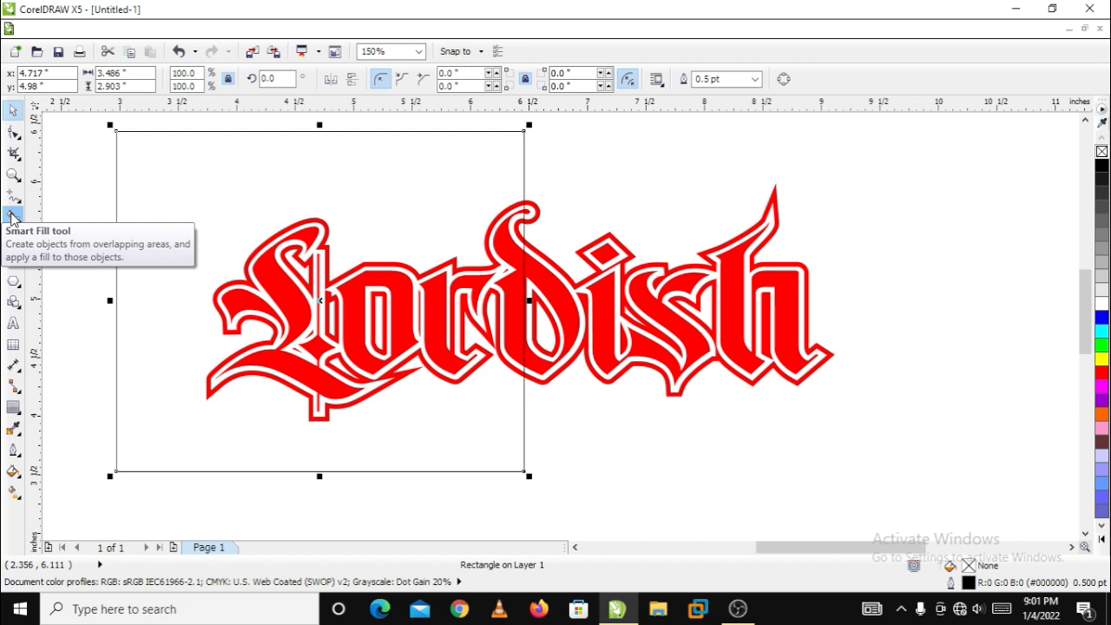
# Using Smart Fill with a blue fill colour, fill the outer contour inside the rectangle and the pieces of the letter L
pyautogui.click(13, 216)
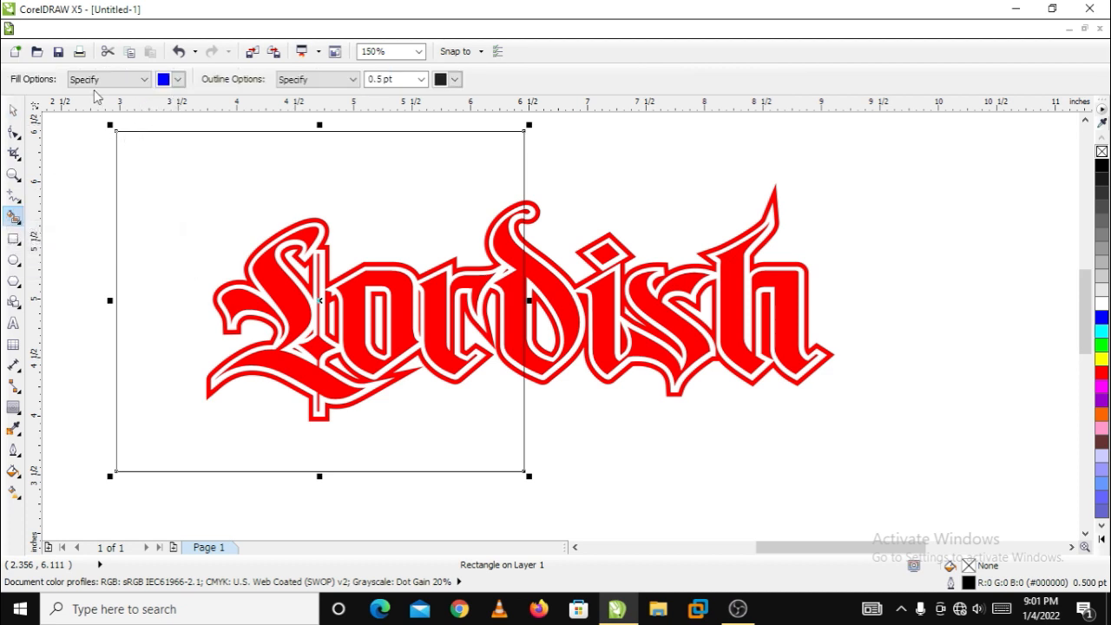
pyautogui.click(178, 80)
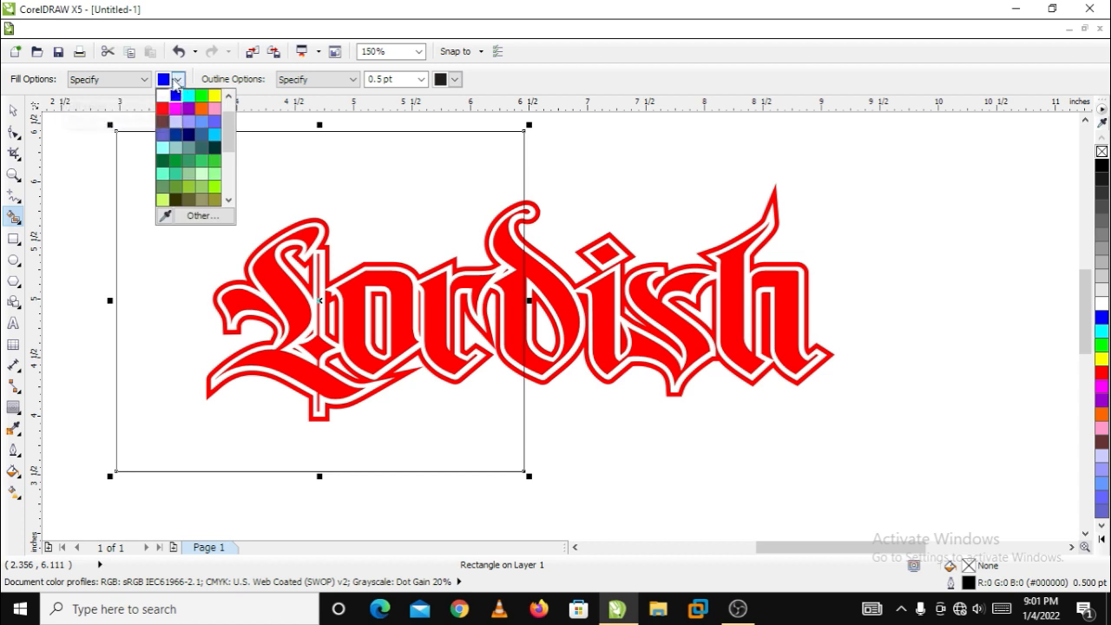
pyautogui.click(175, 96)
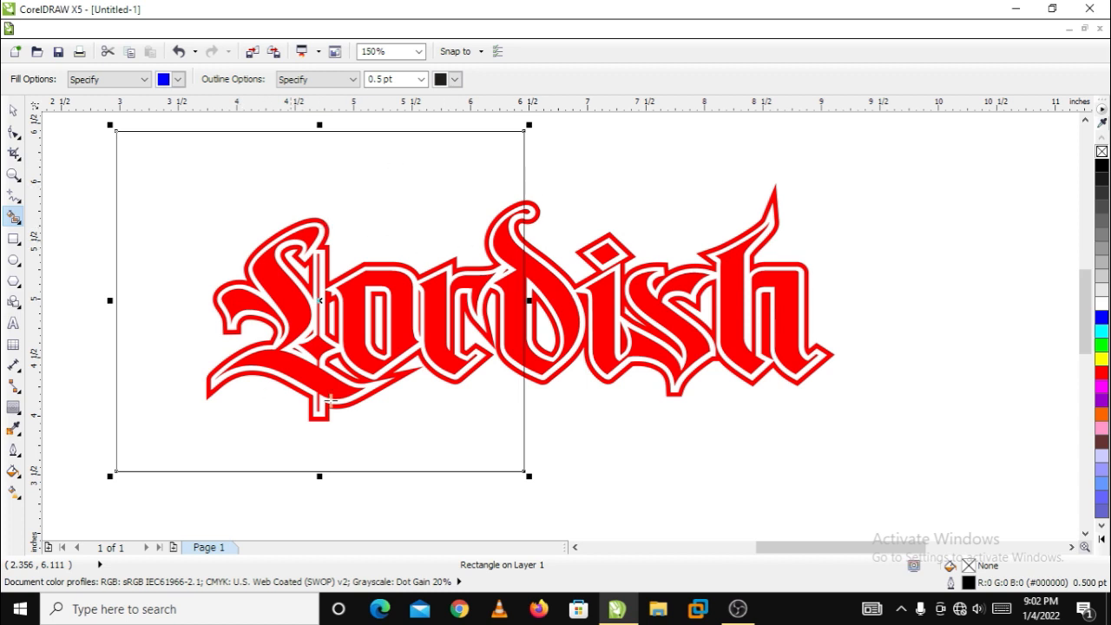
pyautogui.click(327, 229)
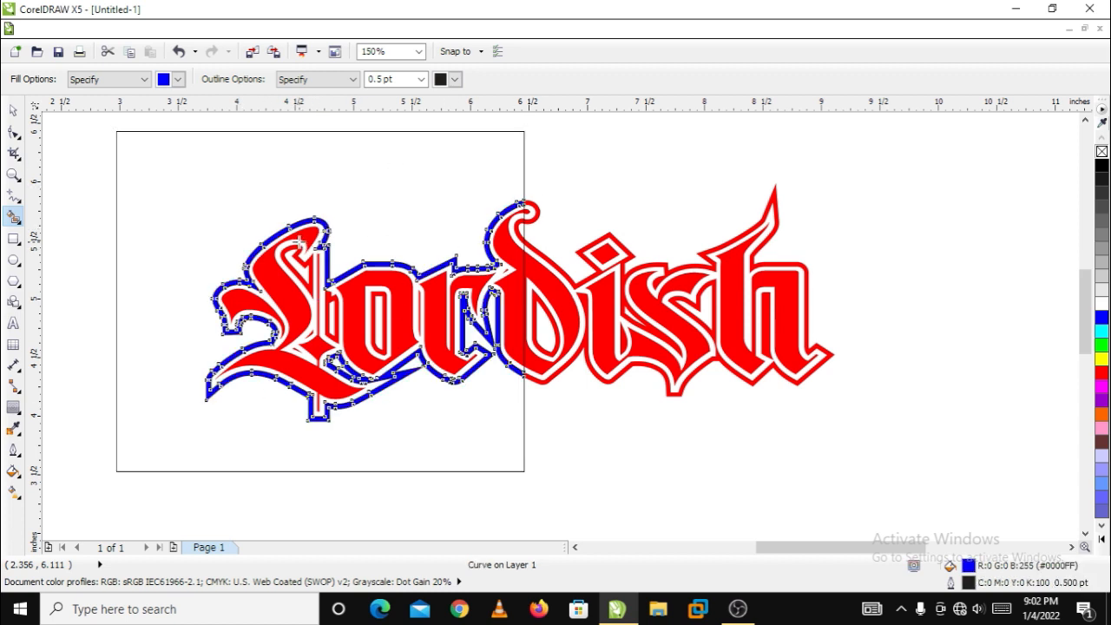
pyautogui.click(298, 250)
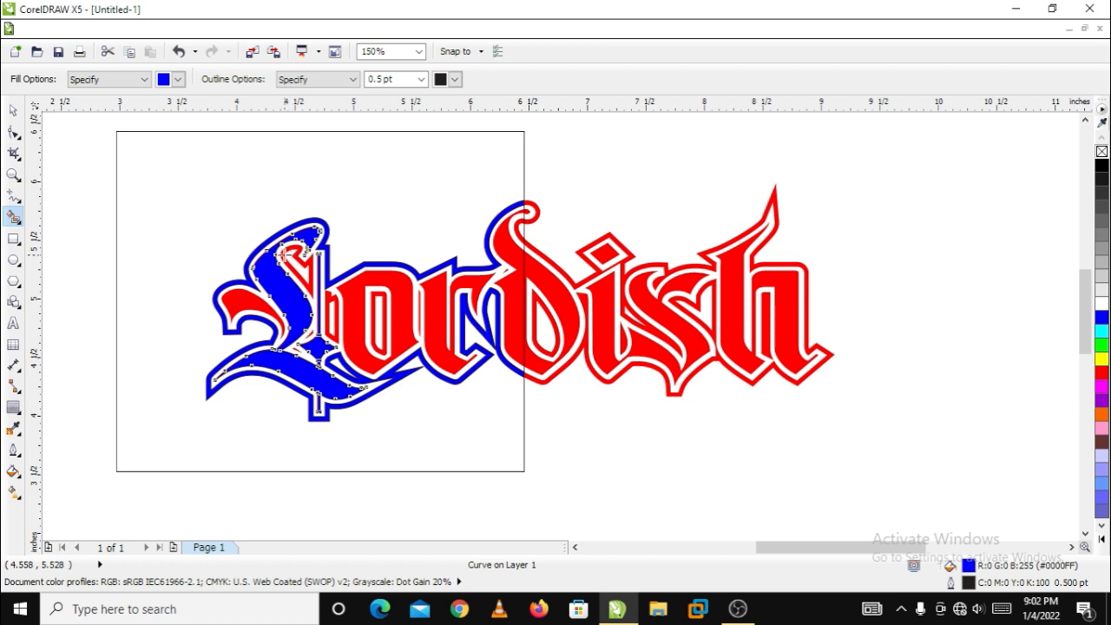
pyautogui.click(282, 253)
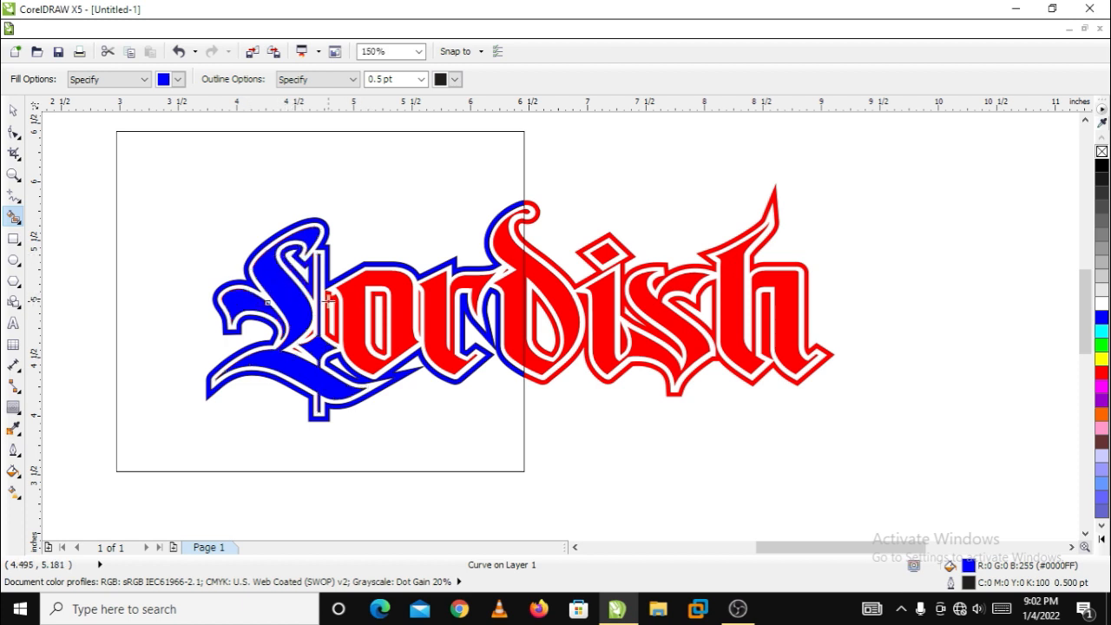
# Smart-fill the letter o and the narrow contour ring inside it in blue, undoing the misplaced fills
pyautogui.click(375, 294)
pyautogui.click(379, 300)
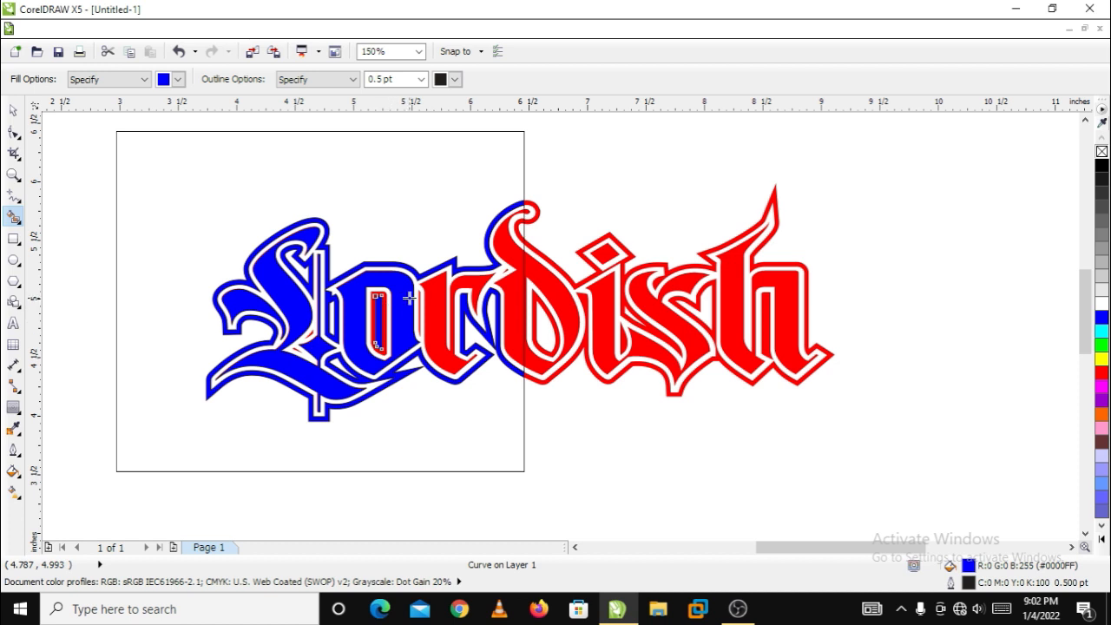
pyautogui.hotkey('ctrl', 'z')
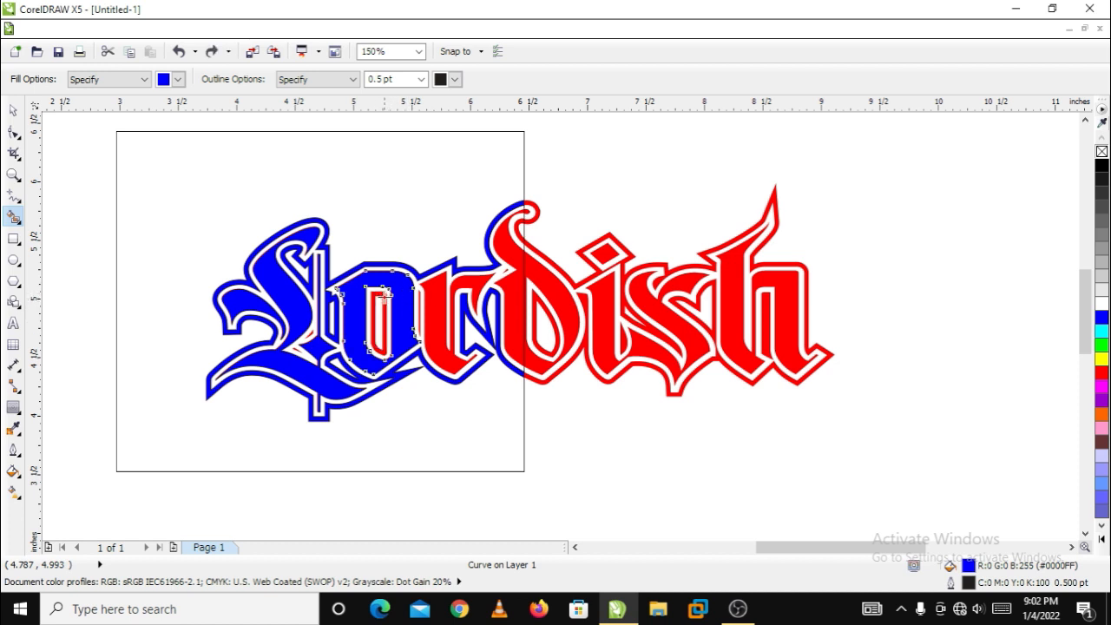
pyautogui.click(379, 301)
pyautogui.hotkey('ctrl', 'z')
pyautogui.scroll(3, 379, 305)
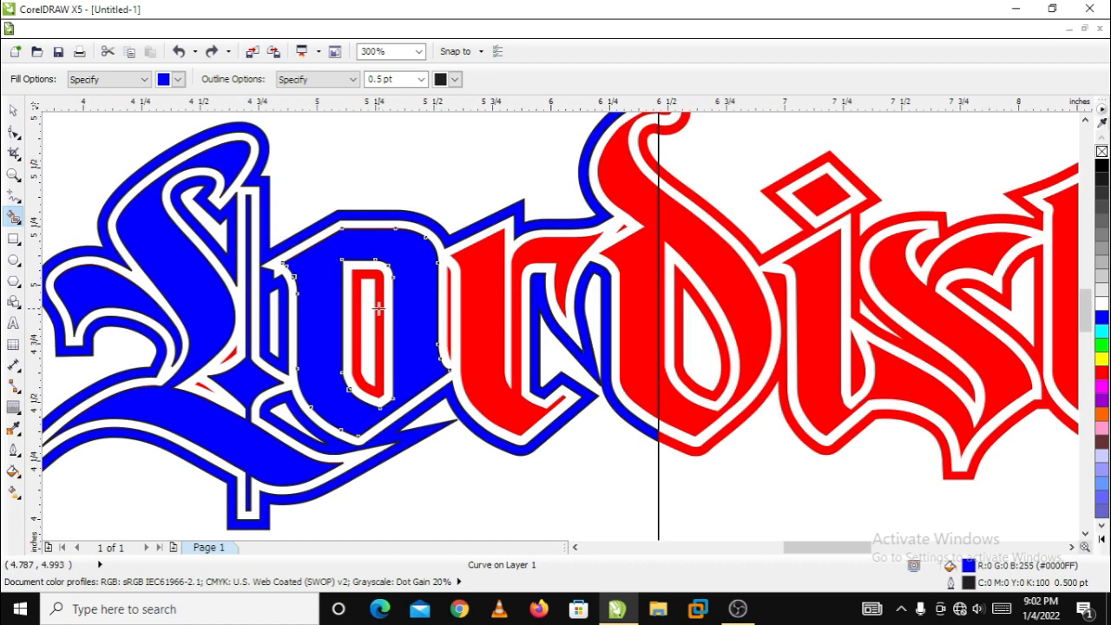
pyautogui.click(380, 305)
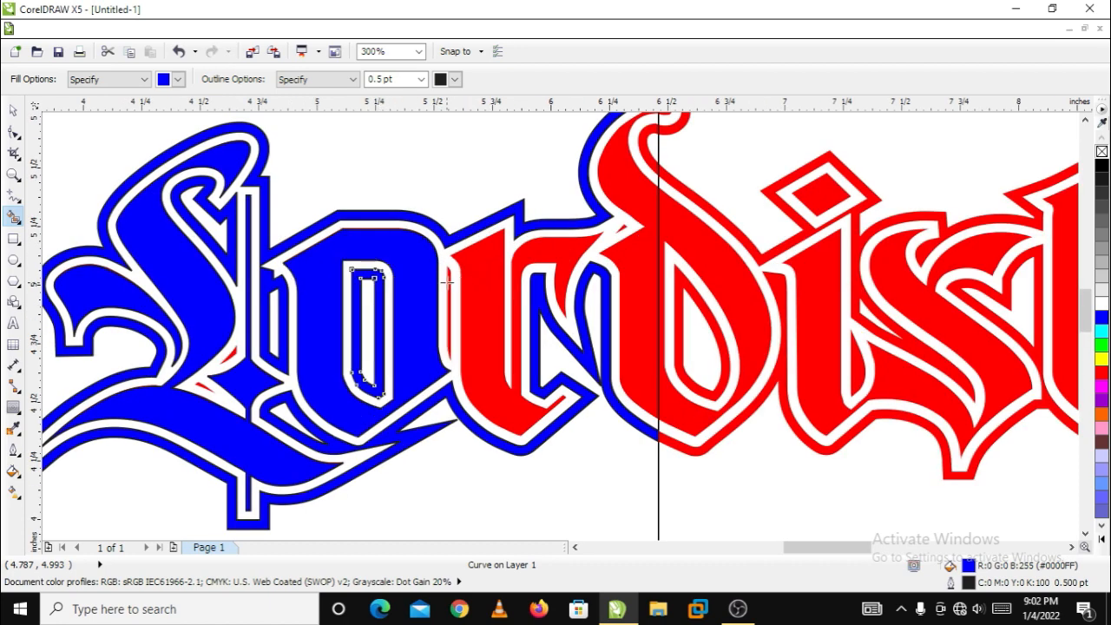
# Smart-fill the r, the part of the d inside the rectangle and the two small leftover slivers in the L in blue
pyautogui.click(494, 283)
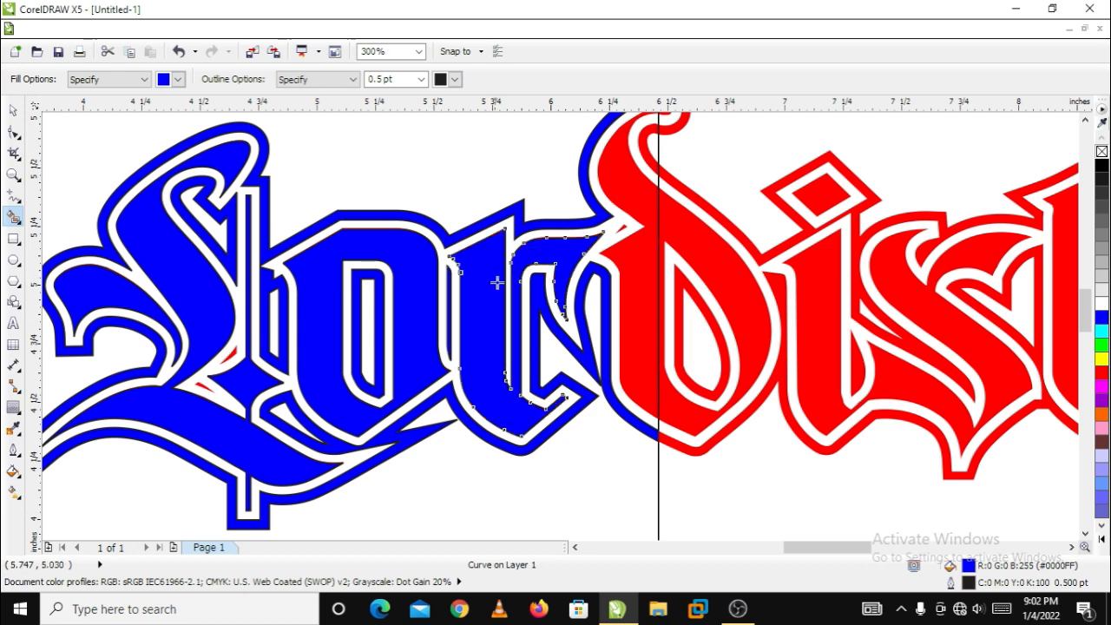
pyautogui.click(628, 292)
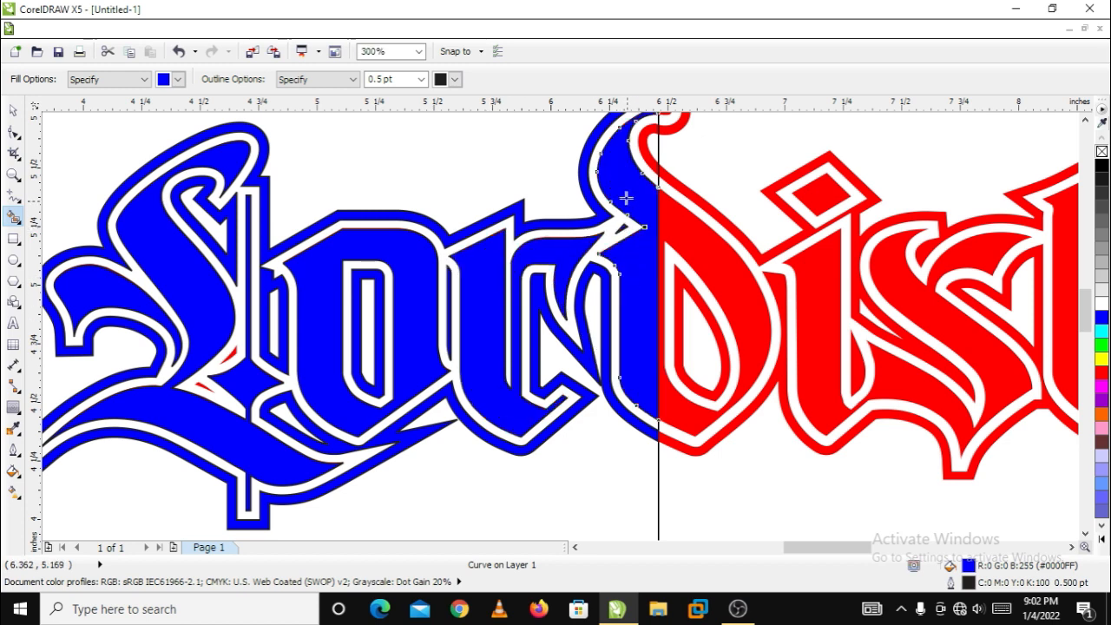
pyautogui.scroll(-2, 626, 177)
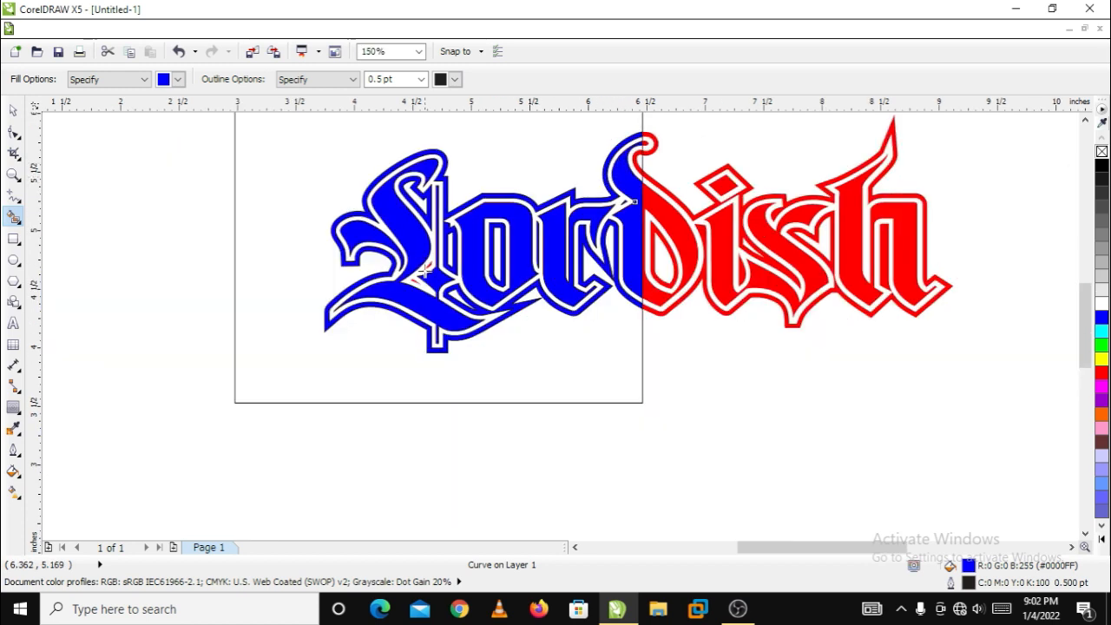
pyautogui.scroll(4, 426, 261)
pyautogui.click(441, 252)
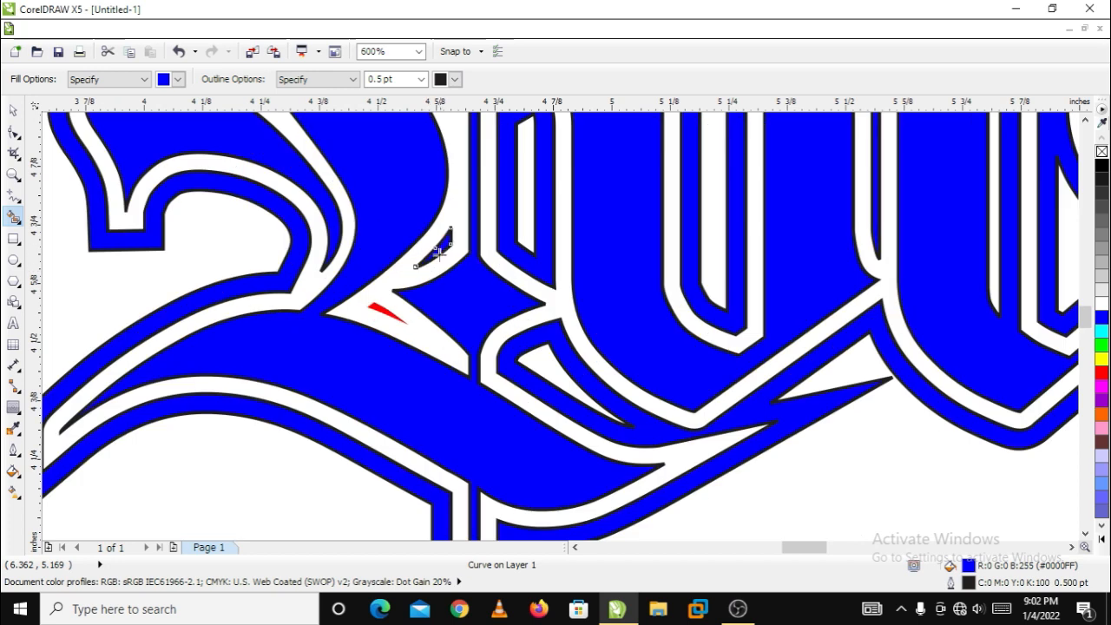
pyautogui.click(379, 310)
pyautogui.scroll(-8, 461, 310)
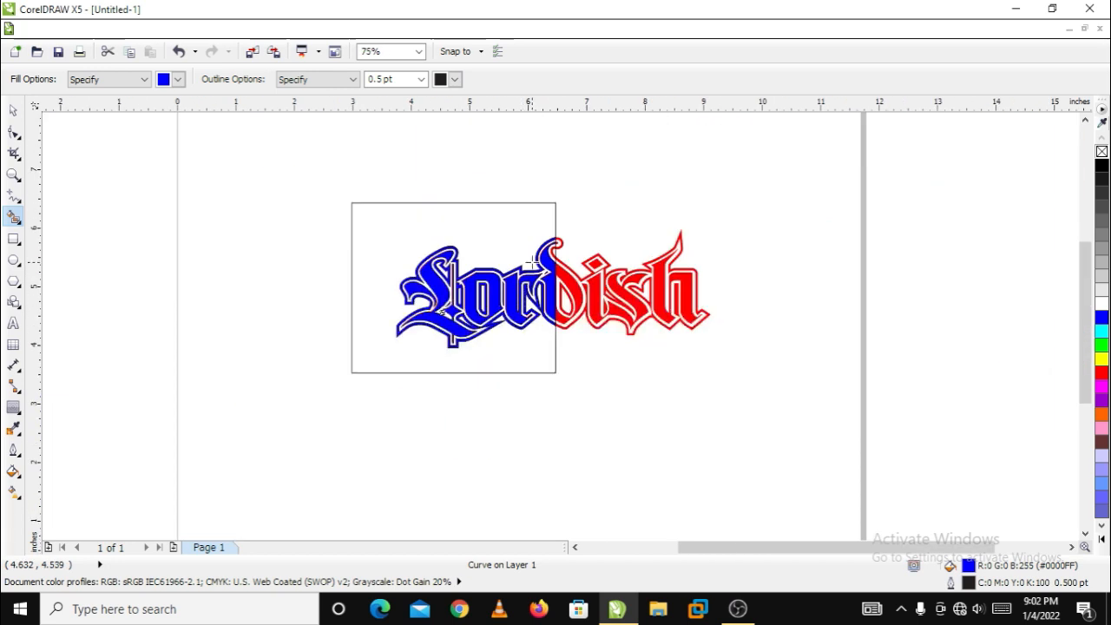
pyautogui.scroll(3, 532, 262)
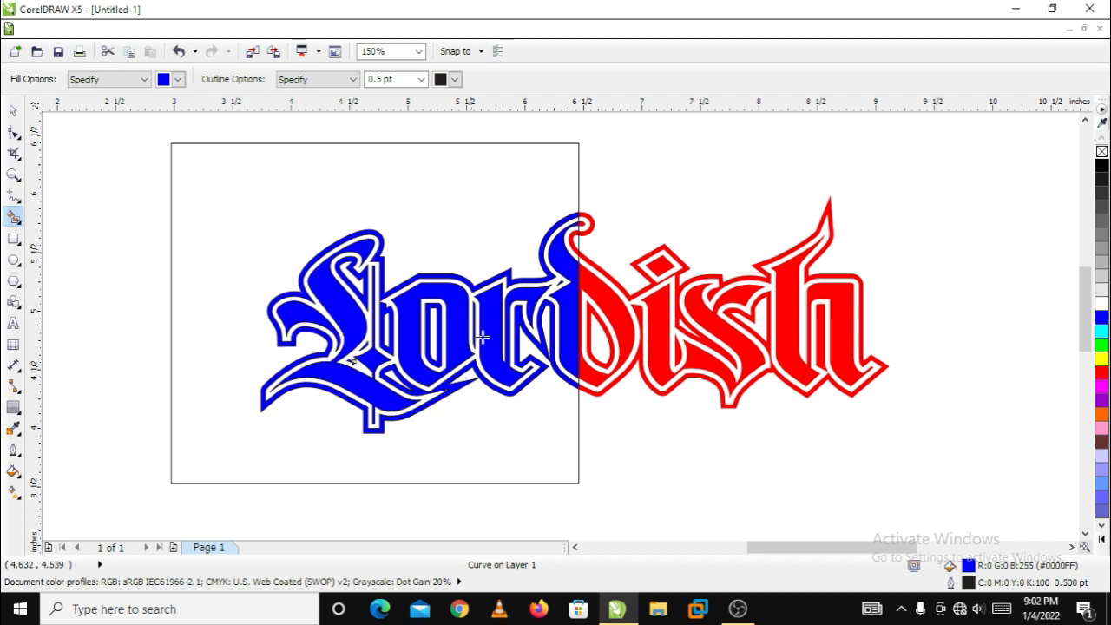
# Select all the blue pieces of the first half and group them
pyautogui.click(14, 112)
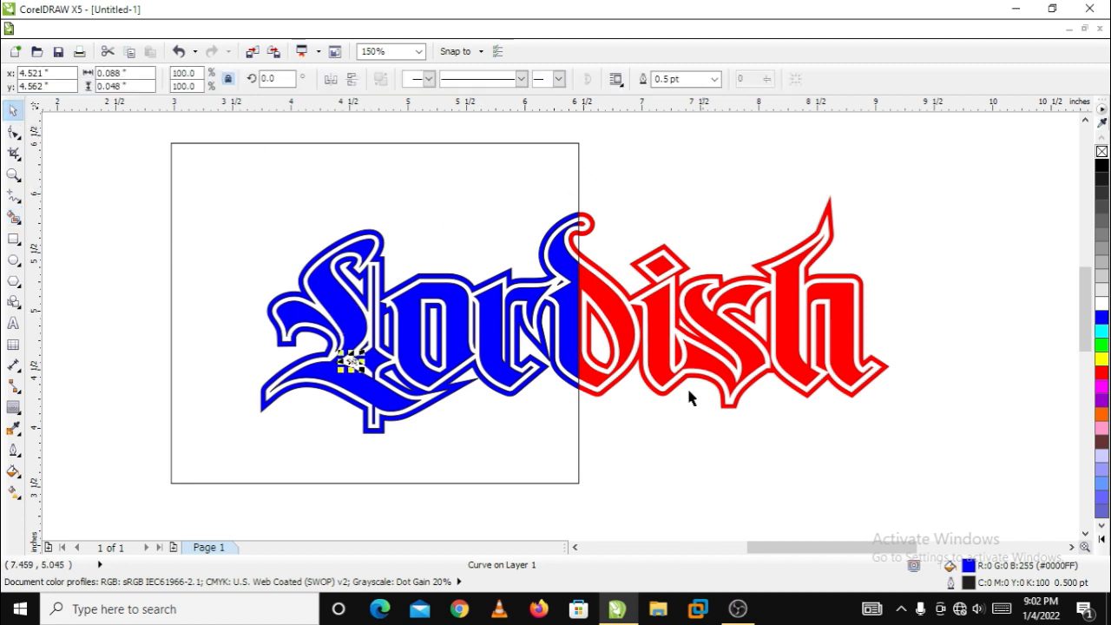
pyautogui.click(455, 202)
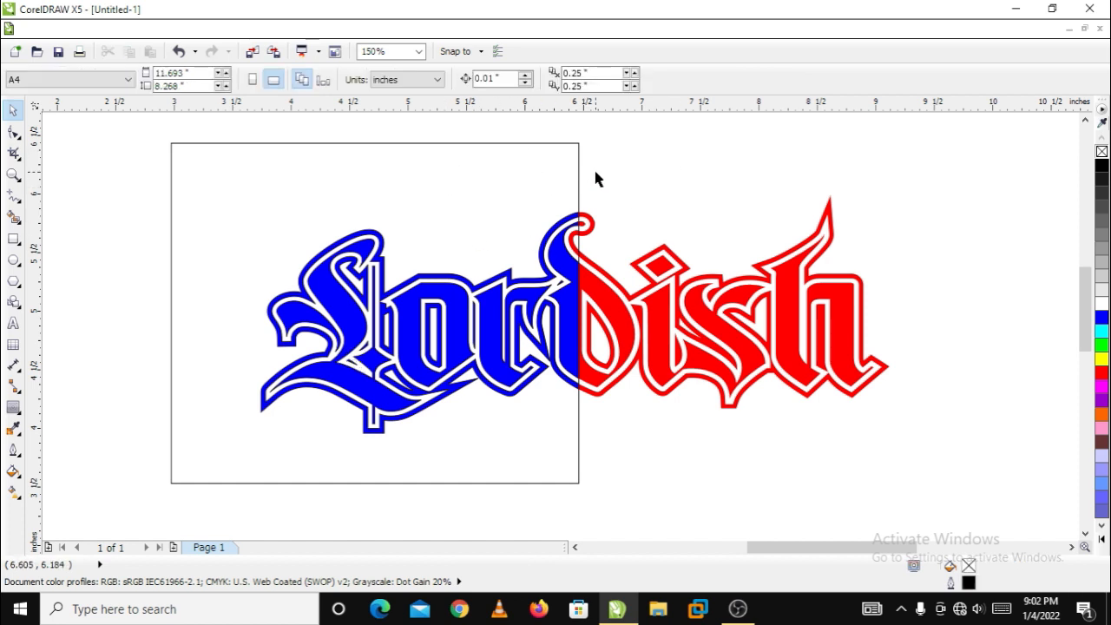
pyautogui.moveTo(592, 176); pyautogui.dragTo(211, 462)
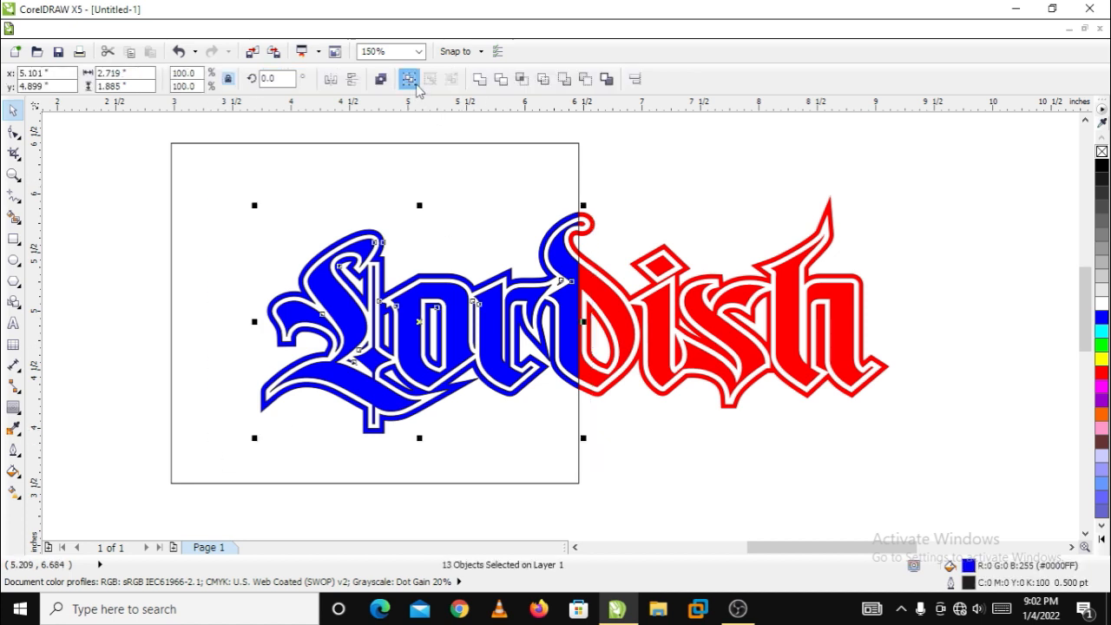
pyautogui.click(416, 87)
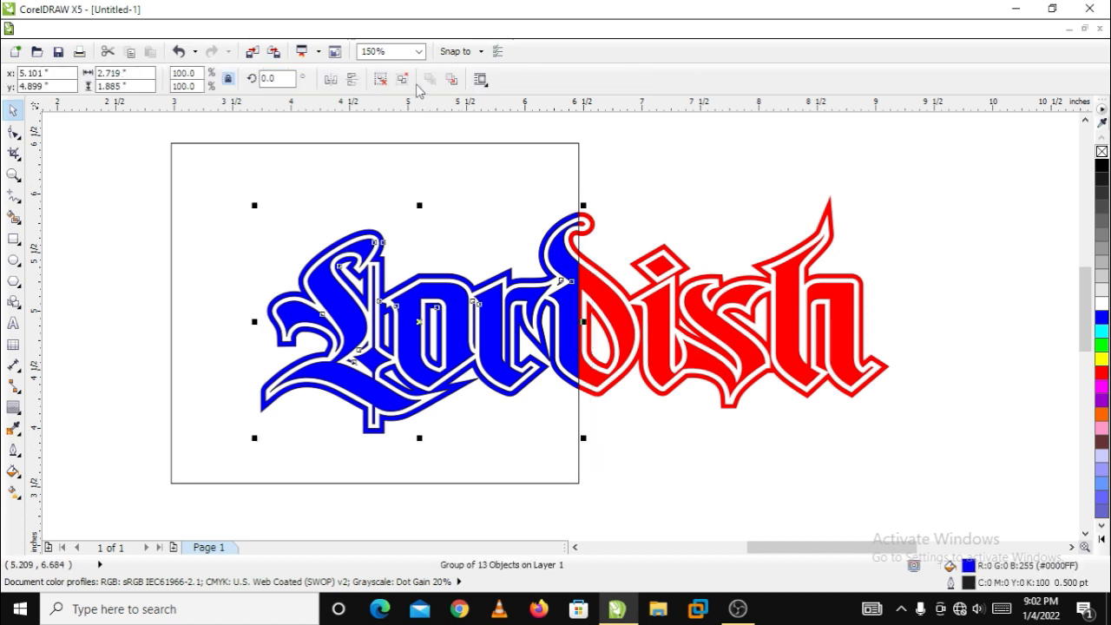
pyautogui.click(725, 182)
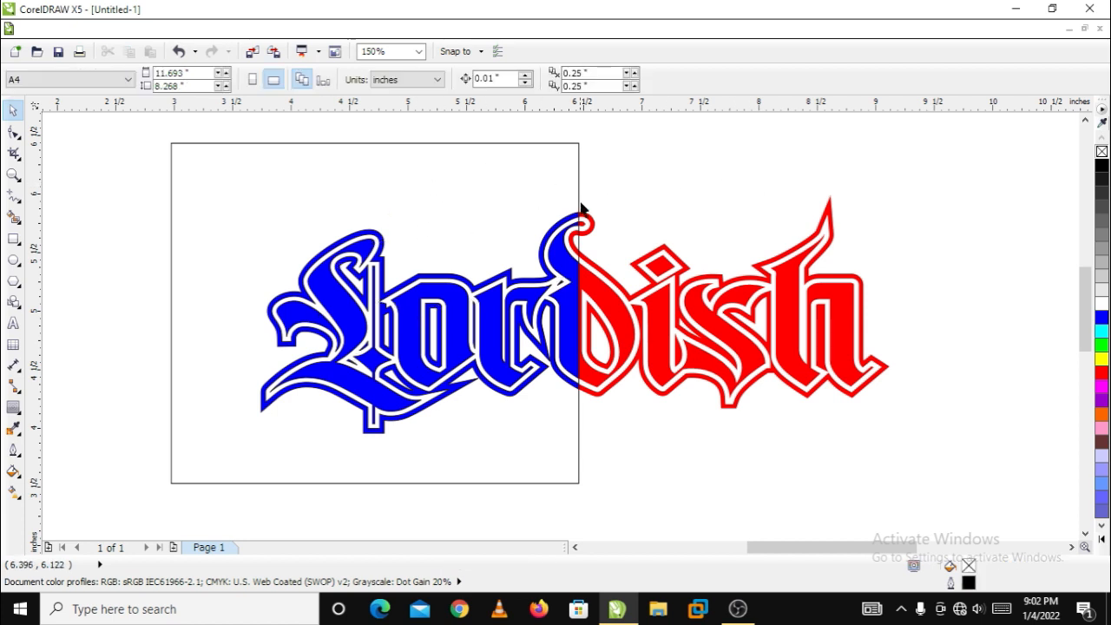
# Apply Simplify to the rectangle and the red lettering to trim away the red beneath the rectangle
pyautogui.click(519, 177)
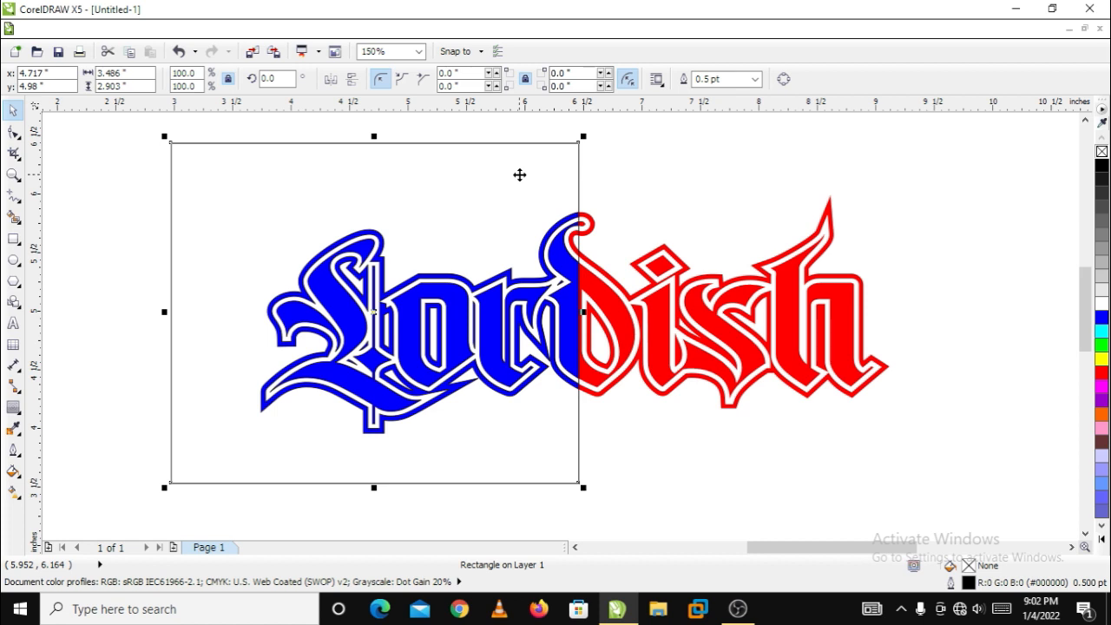
pyautogui.keyDown('shift'); pyautogui.click(617, 306); pyautogui.keyUp('shift')
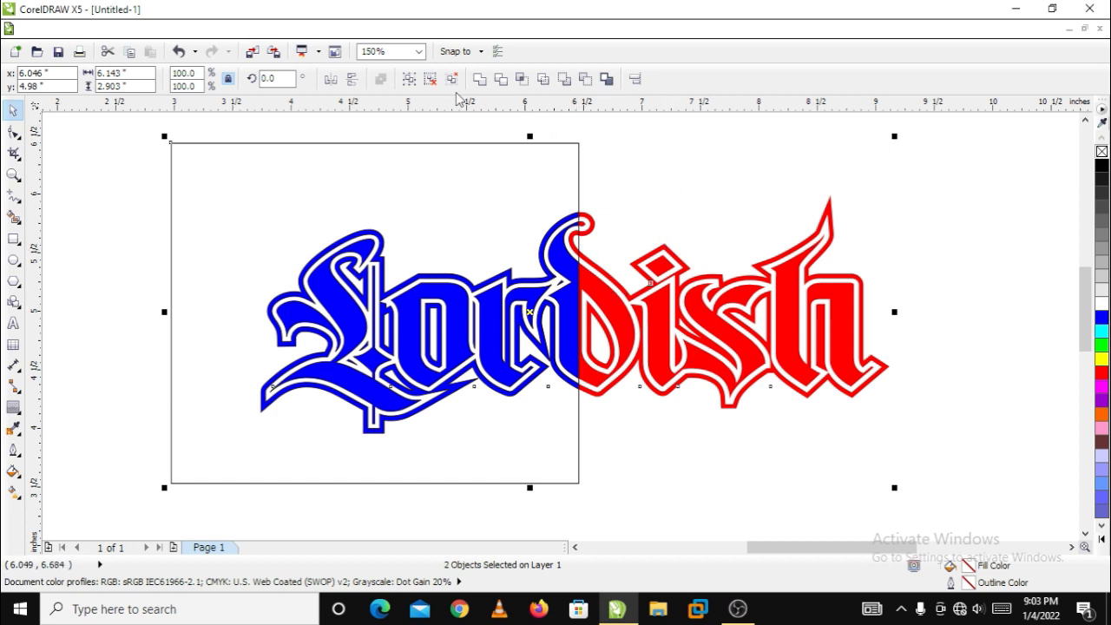
pyautogui.click(543, 81)
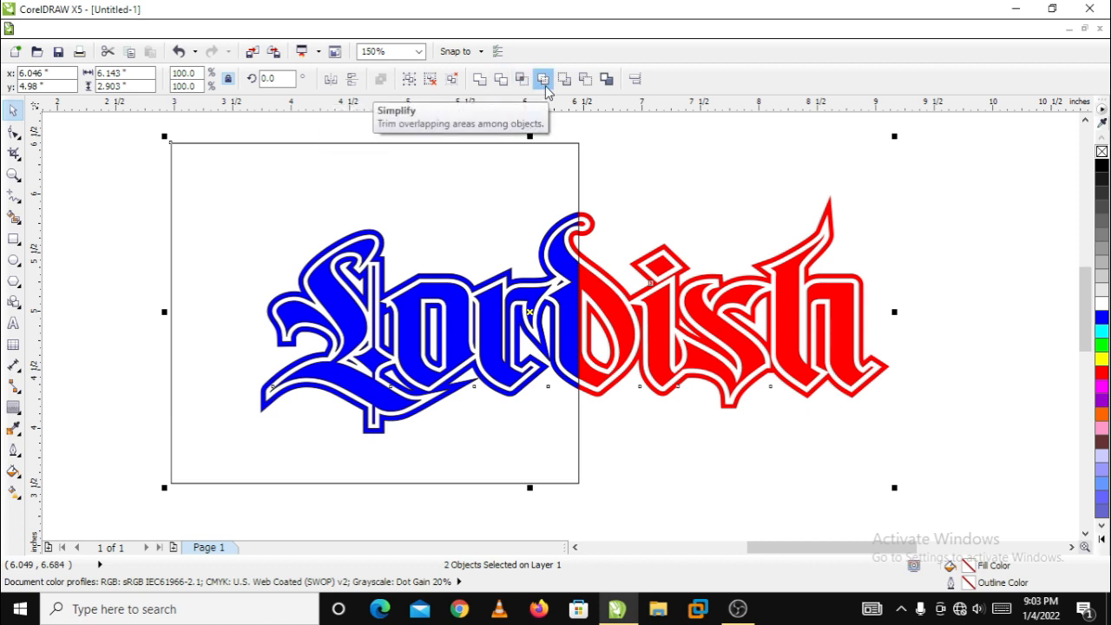
pyautogui.click(683, 157)
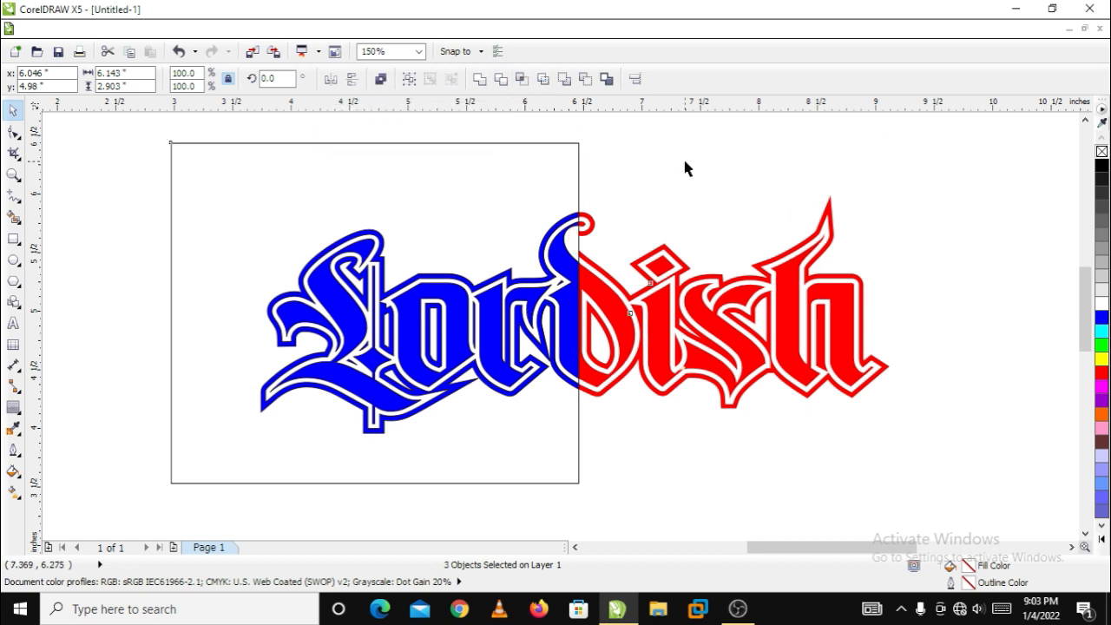
# Delete the rectangle, and move the blue first half about 1.17 inches left and 0.36 inches up, away from the red half
pyautogui.moveTo(535, 177); pyautogui.dragTo(377, 179)
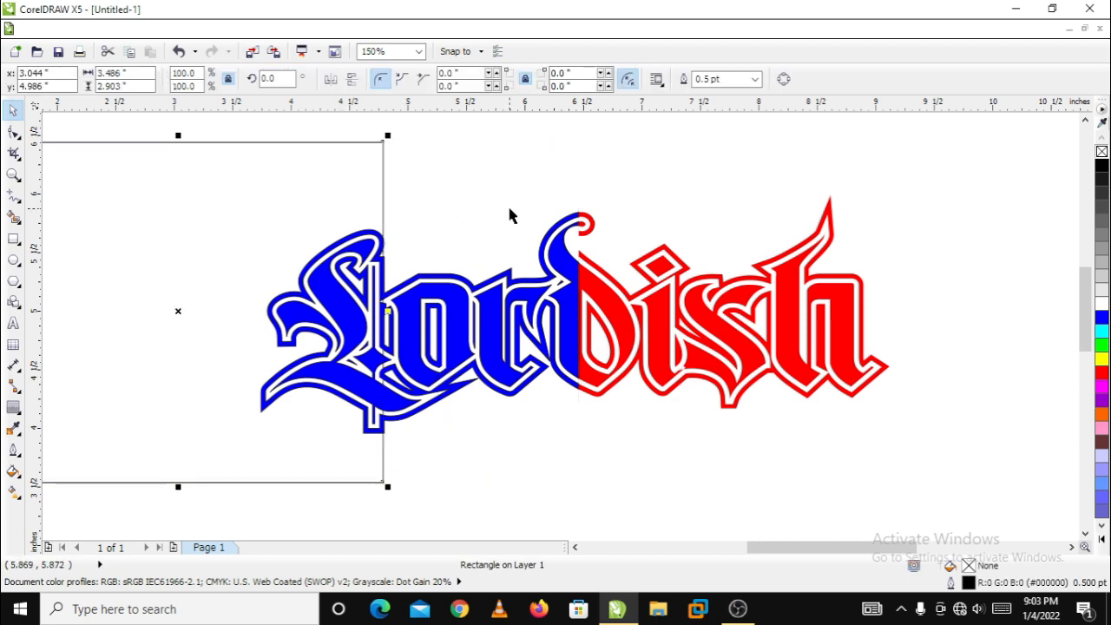
pyautogui.press('Delete')
pyautogui.moveTo(573, 268); pyautogui.dragTo(438, 225)
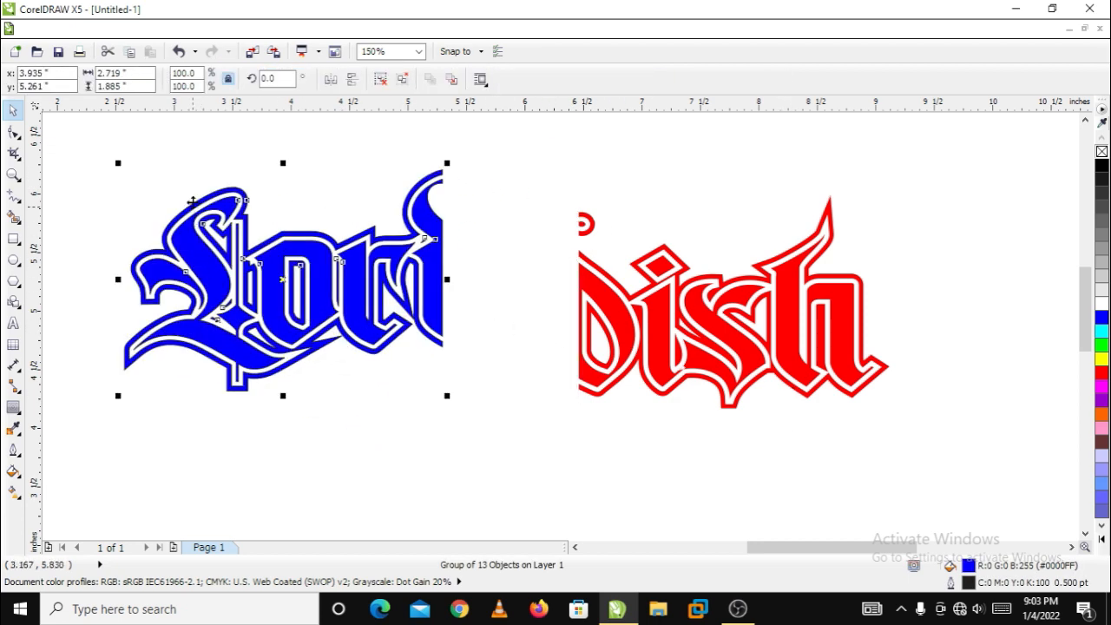
# Move both red second-half pieces about 0.72 inches left and 0.35 inches up beside the blue half, and group them
pyautogui.moveTo(608, 269); pyautogui.dragTo(581, 223)
pyautogui.hotkey('ctrl', 'z')
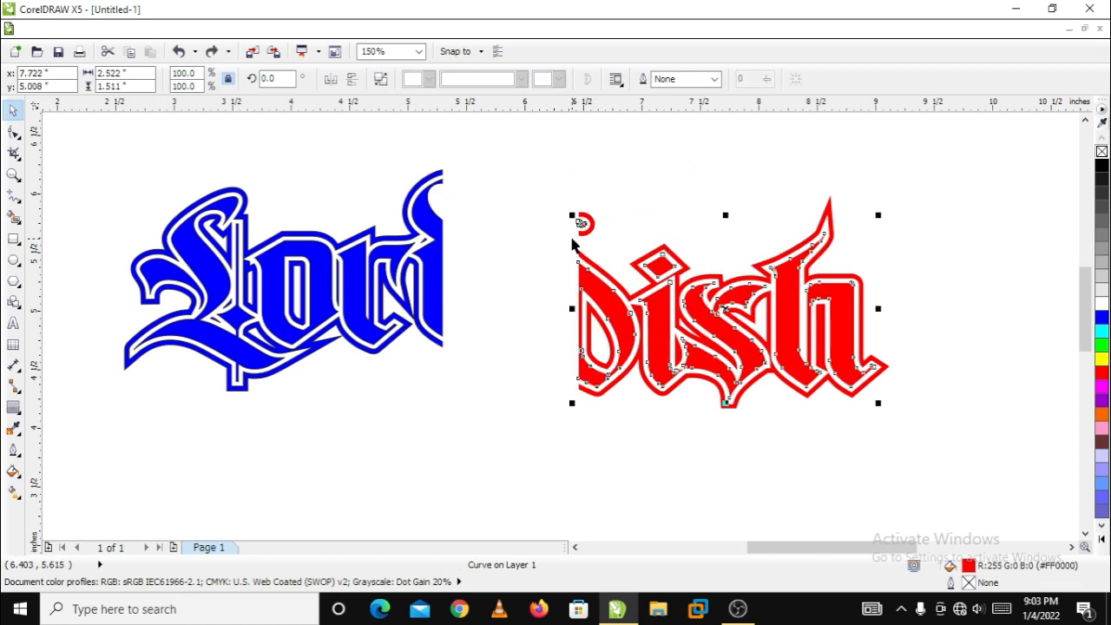
pyautogui.moveTo(545, 167); pyautogui.dragTo(925, 438)
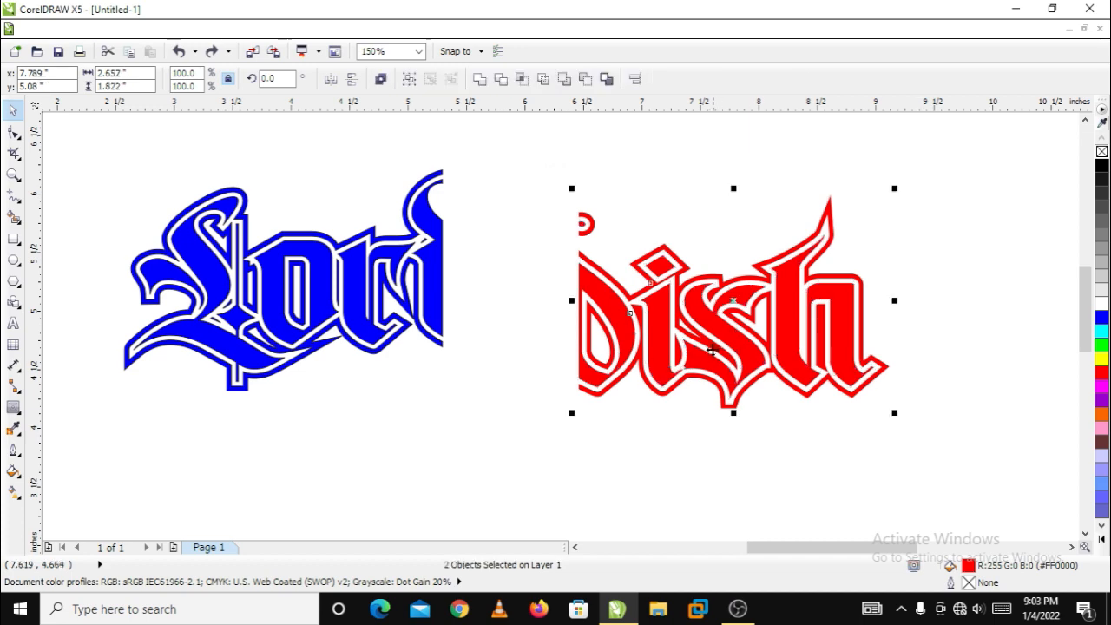
pyautogui.moveTo(694, 310); pyautogui.dragTo(650, 258)
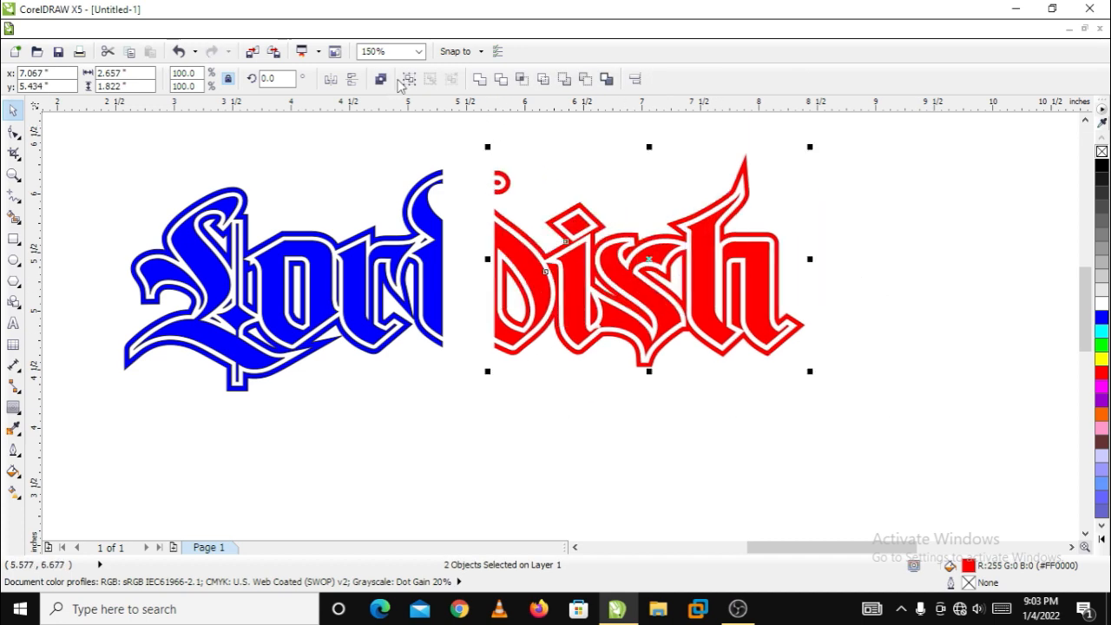
pyautogui.click(409, 80)
pyautogui.click(568, 154)
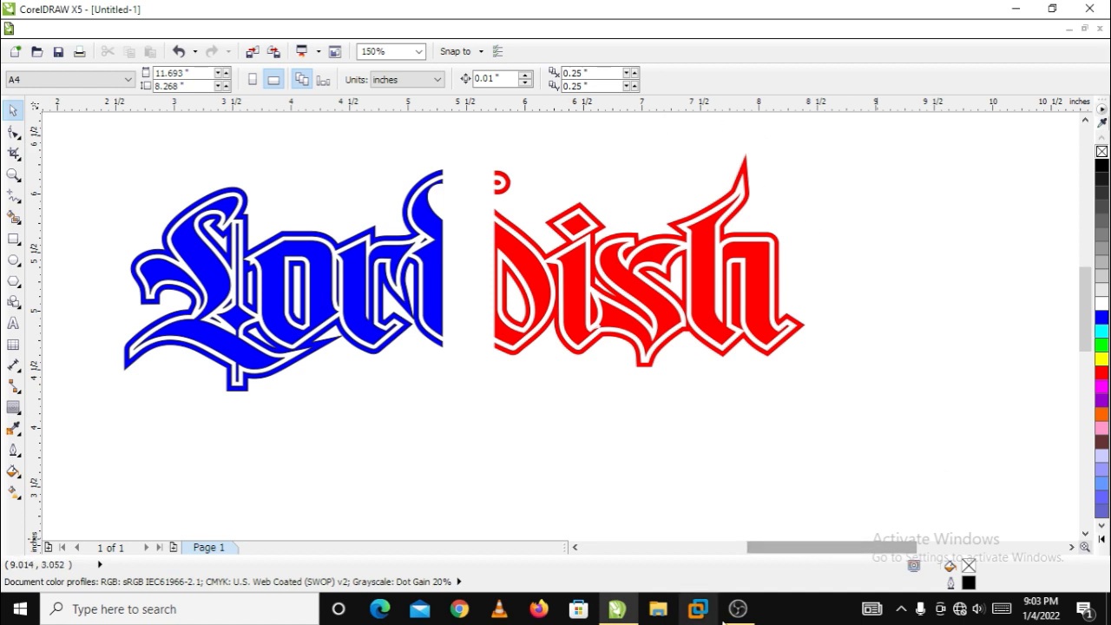
pyautogui.moveTo(737, 612)
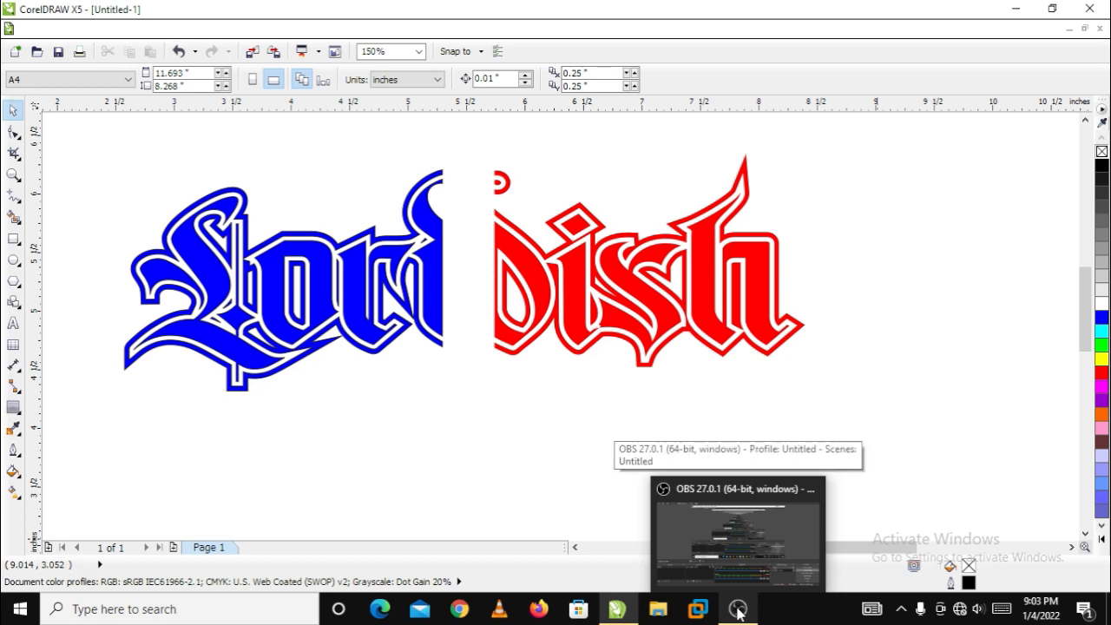
pyautogui.click(738, 612)
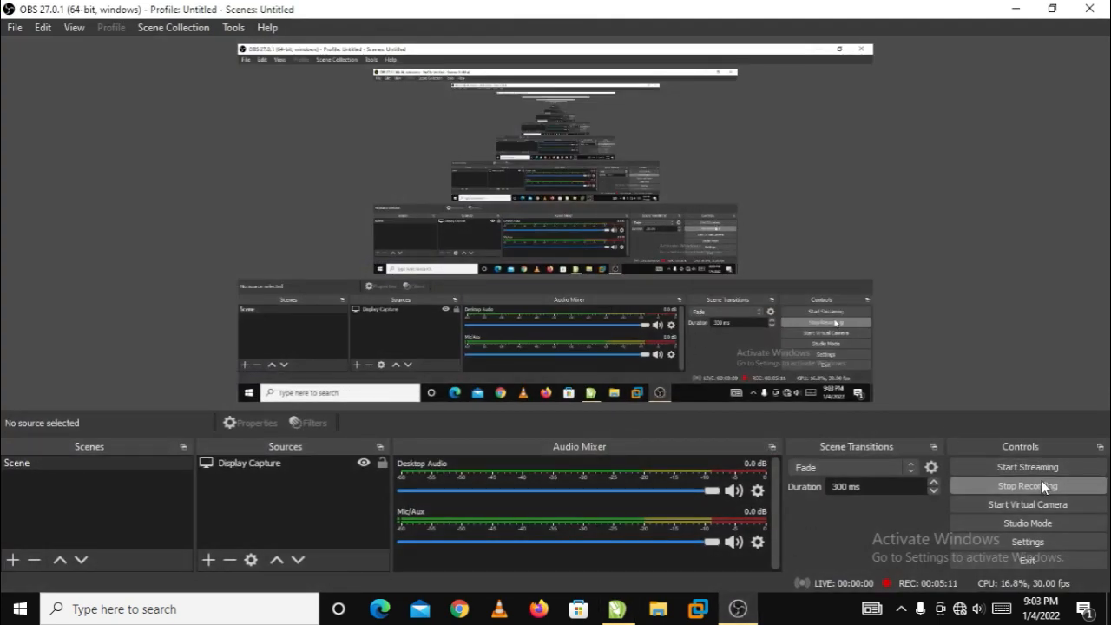